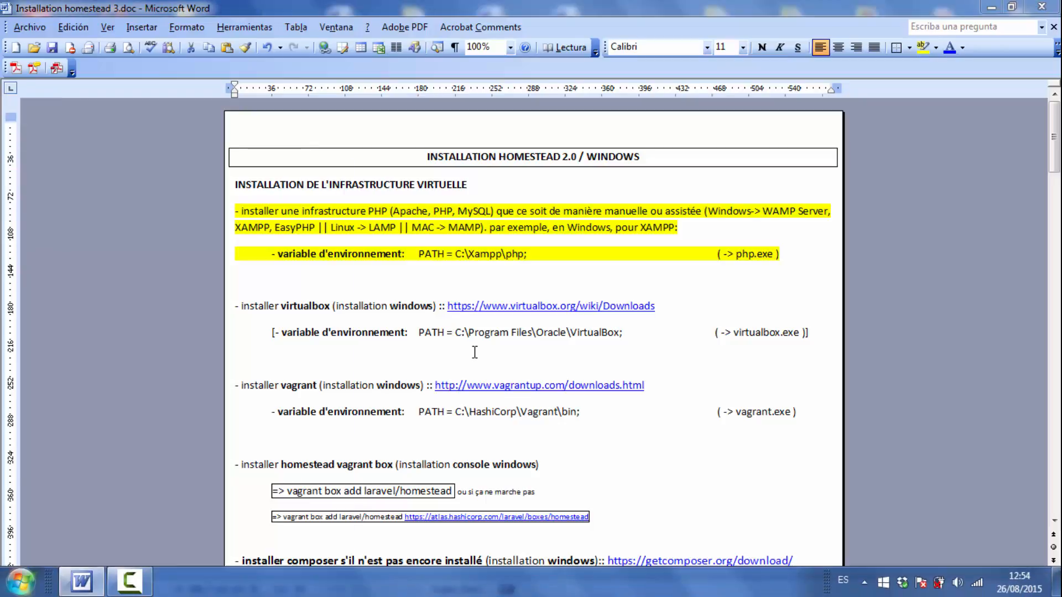
{"action": "type", "text": "chrome"}
{"action": "key", "text": "Return"}
{"action": "type", "text": "https://www.virtualbox.org/wiki/Downloads"}
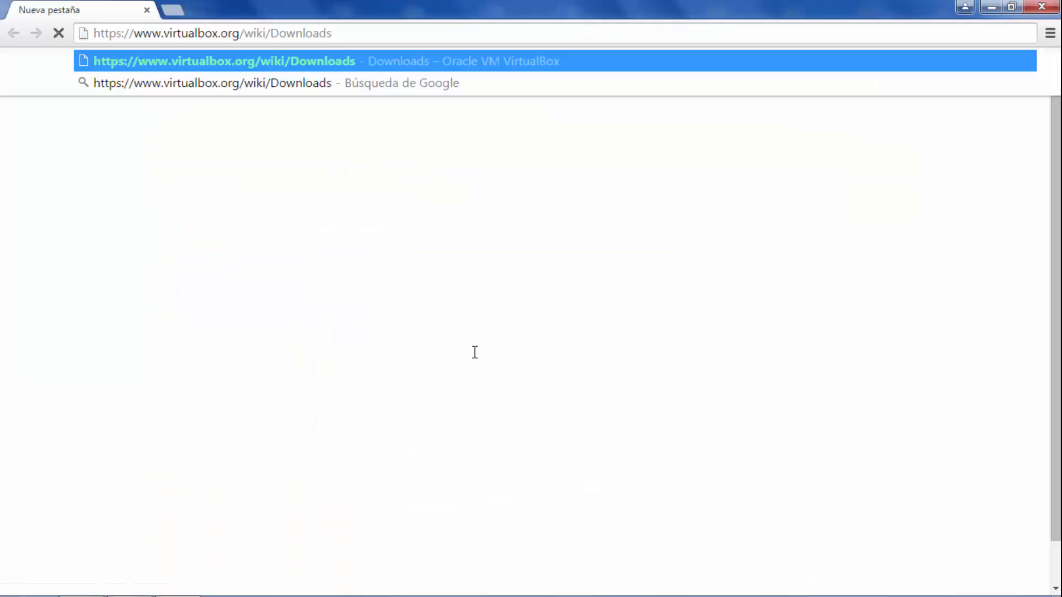
{"action": "key", "text": "Return"}
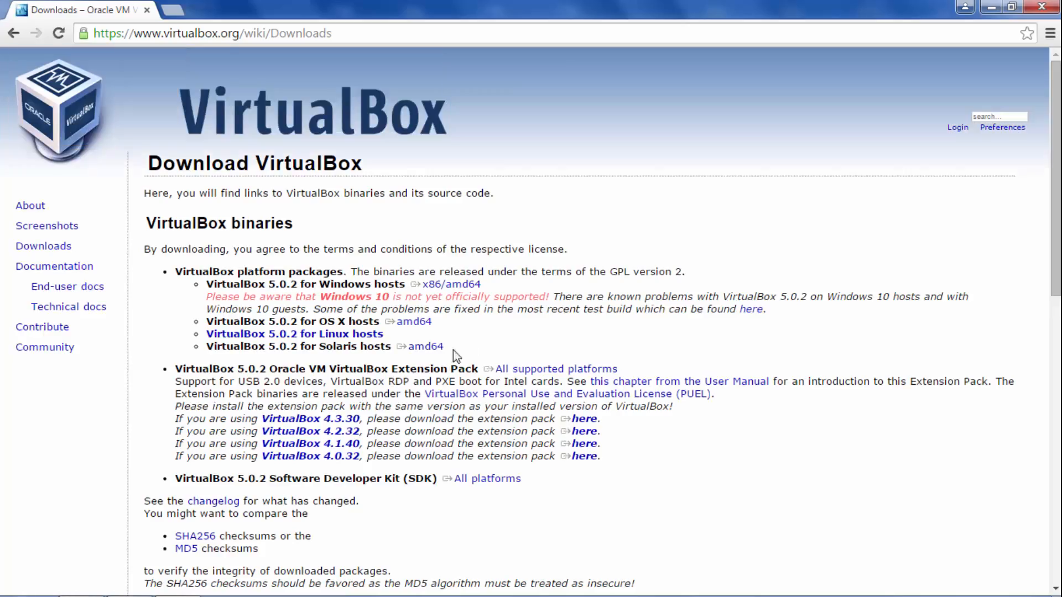
- In a new browser tab, search Google for virtualbox and open the Downloads page of the Oracle VM VirtualBox site
{"action": "left_click", "coordinate": [171, 11]}
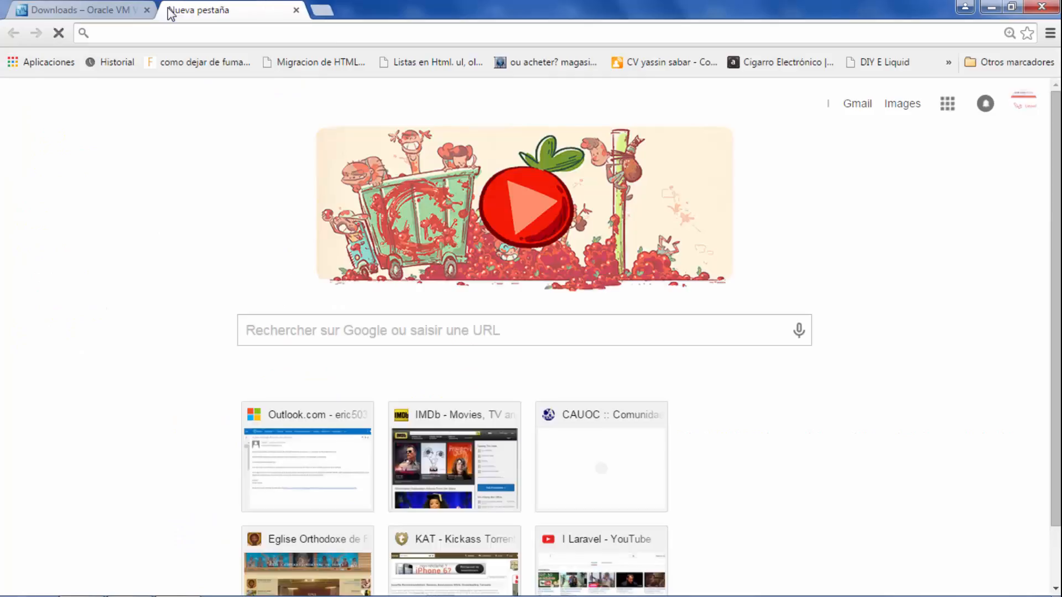
{"action": "left_click", "coordinate": [317, 343]}
{"action": "type", "text": "v"}
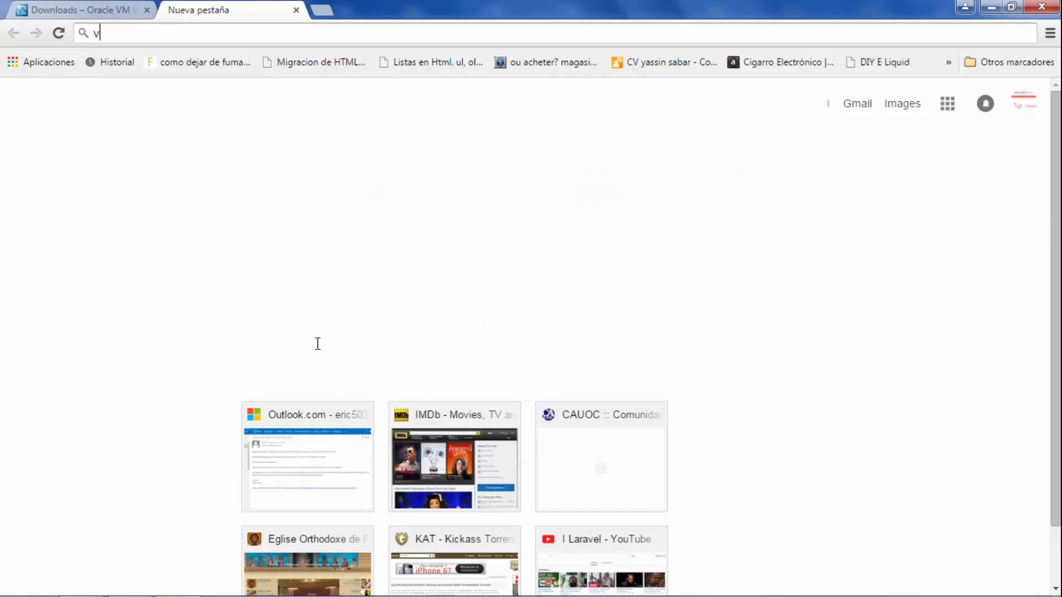
{"action": "type", "text": "irtualbox"}
{"action": "key", "text": "Return"}
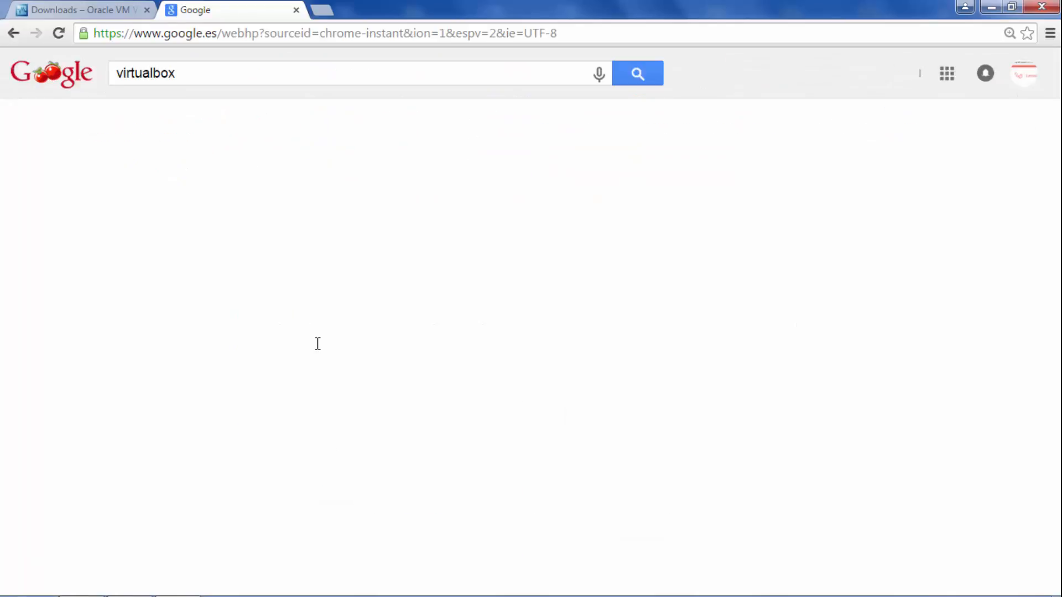
{"action": "left_click", "coordinate": [170, 206]}
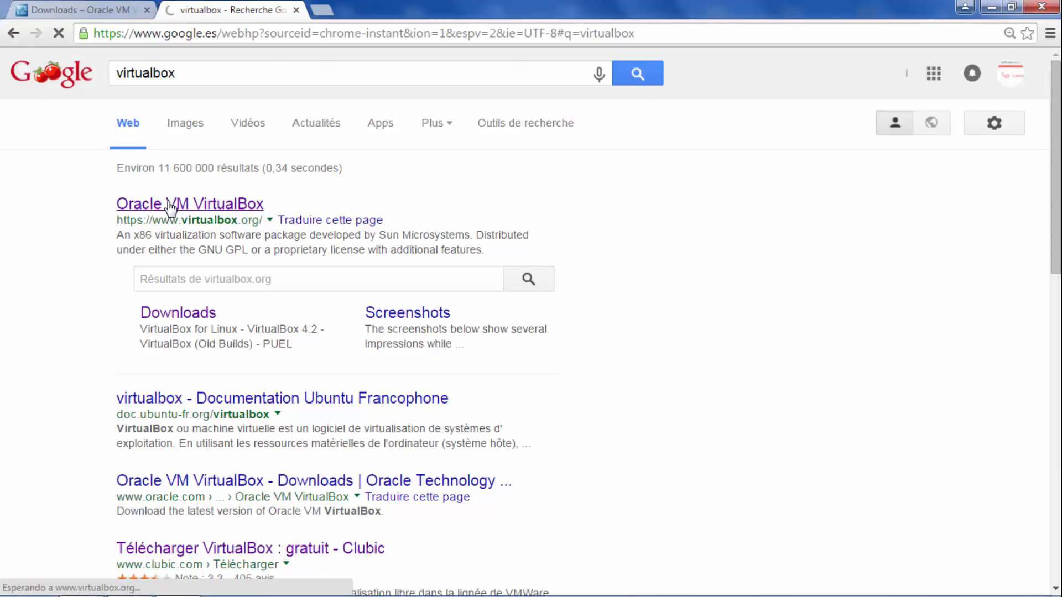
{"action": "left_click", "coordinate": [65, 246]}
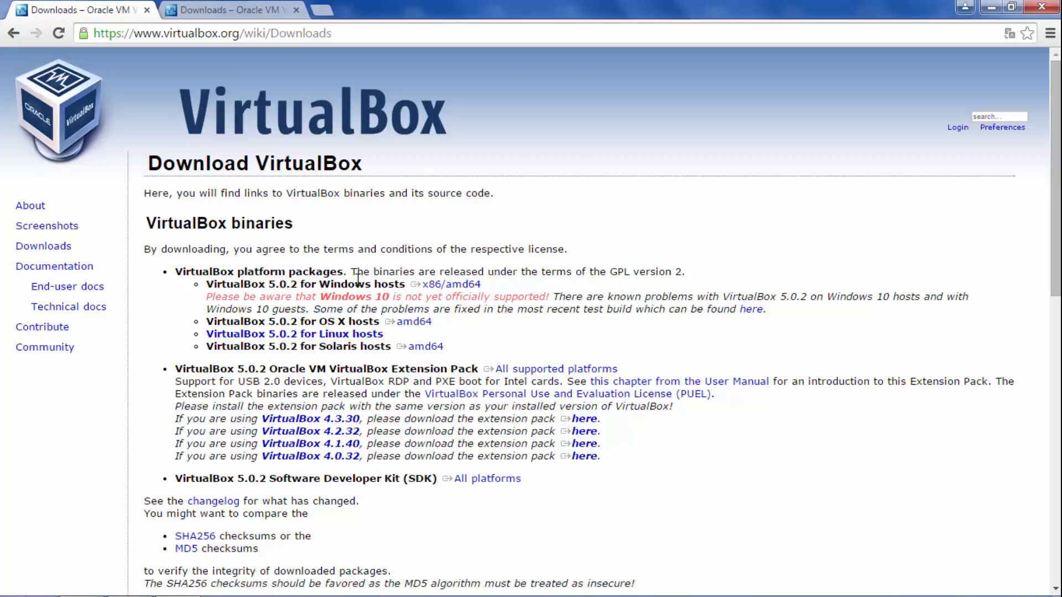
- Download the VirtualBox 5.0.2 x86/amd64 installer for Windows hosts
{"action": "left_click", "coordinate": [339, 335]}
{"action": "left_click", "coordinate": [450, 285]}
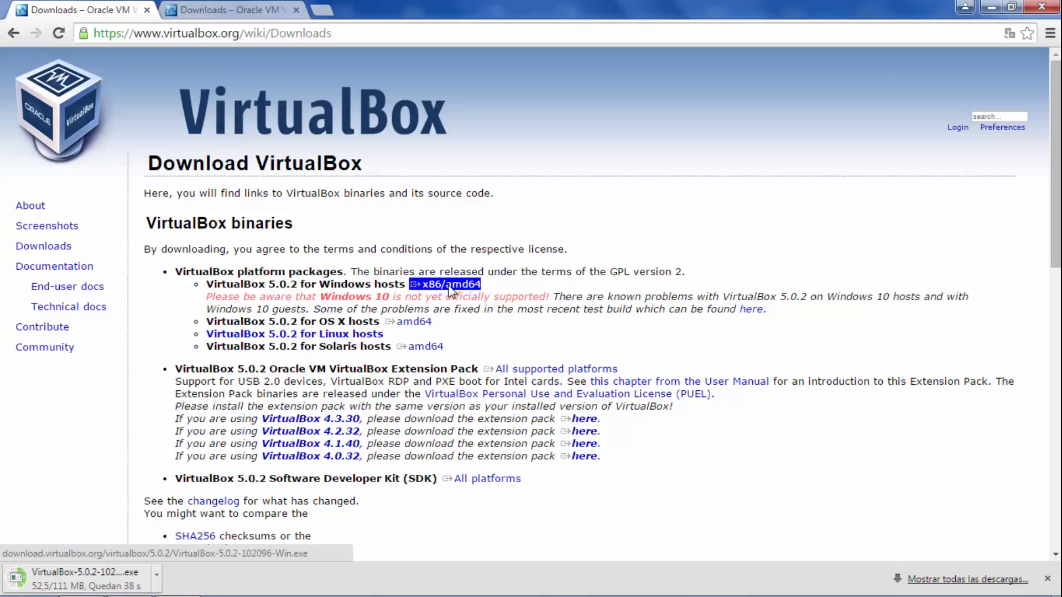
- Switch to the installation notes in Word and examine the bracketed environment variable line for VirtualBox
{"action": "key", "text": "alt+Tab"}
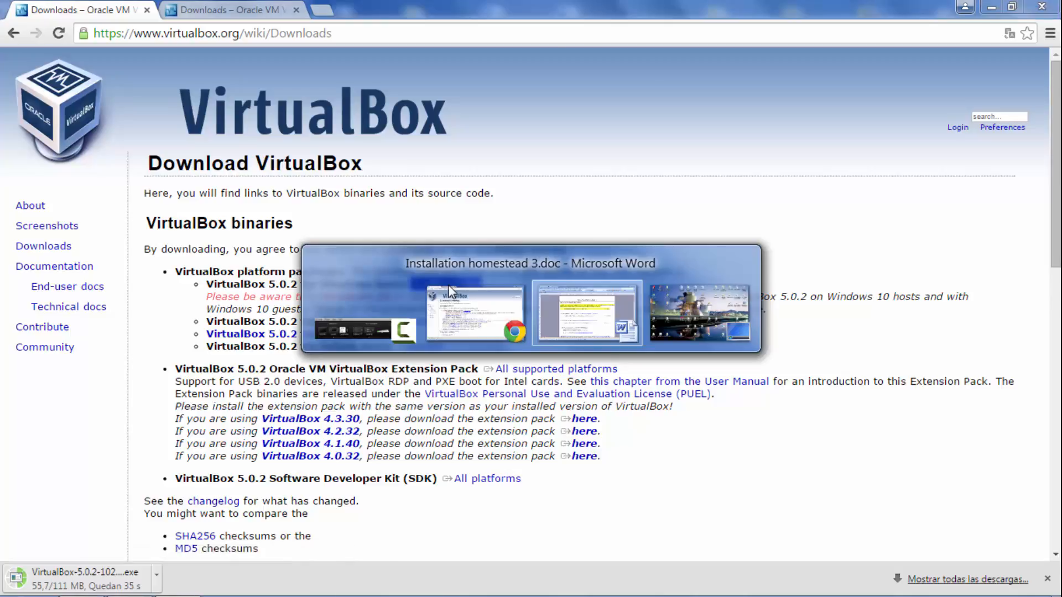
{"action": "key", "text": "Down"}
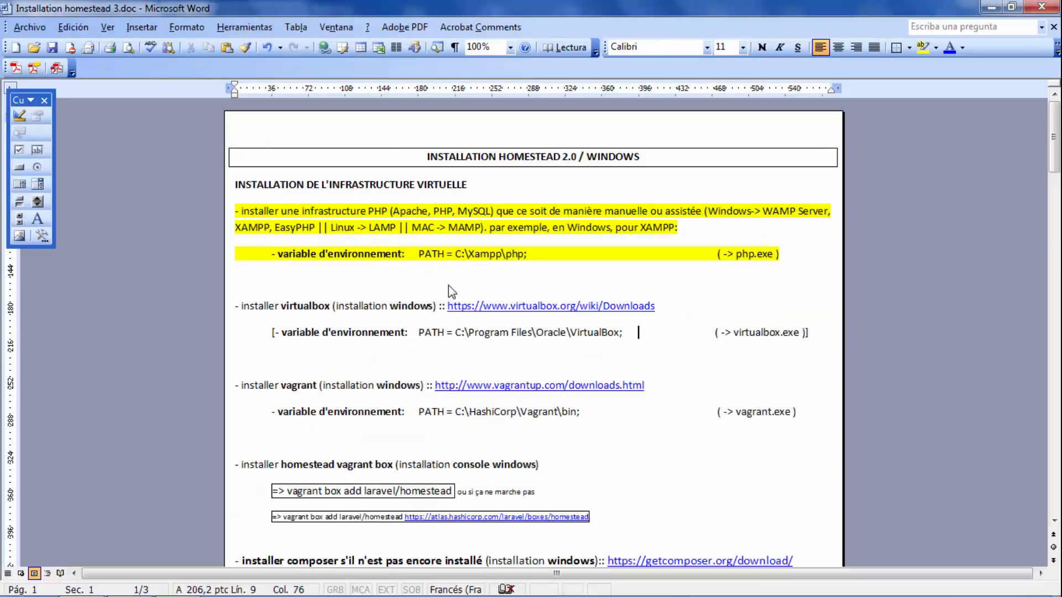
{"action": "key", "text": "Right"}
{"action": "key", "text": "Right"}
{"action": "key", "text": "shift+Down"}
{"action": "key", "text": "Left"}
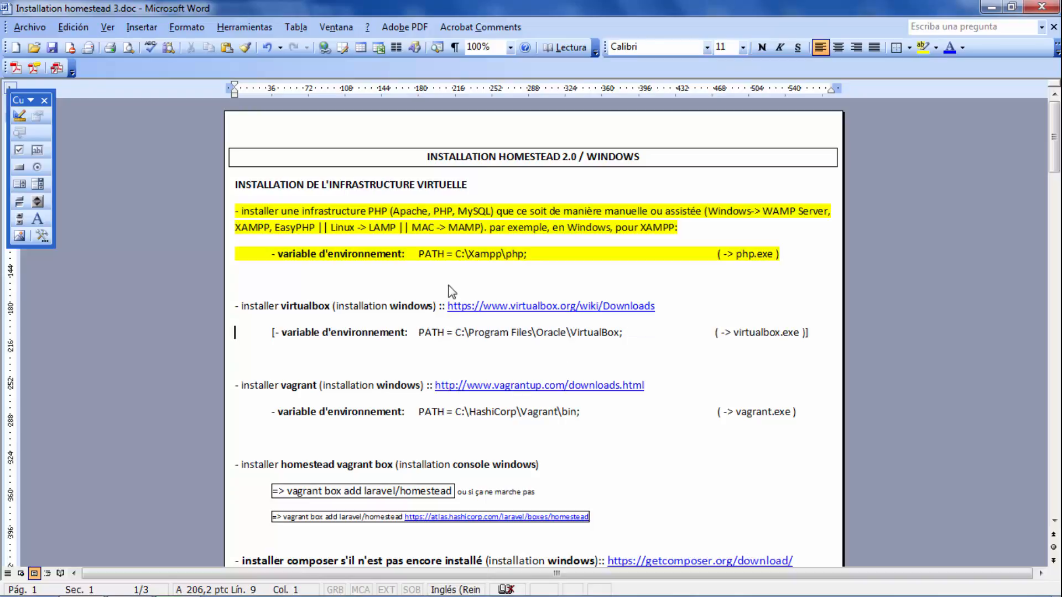
{"action": "key", "text": "End"}
{"action": "key", "text": "shift+Left"}
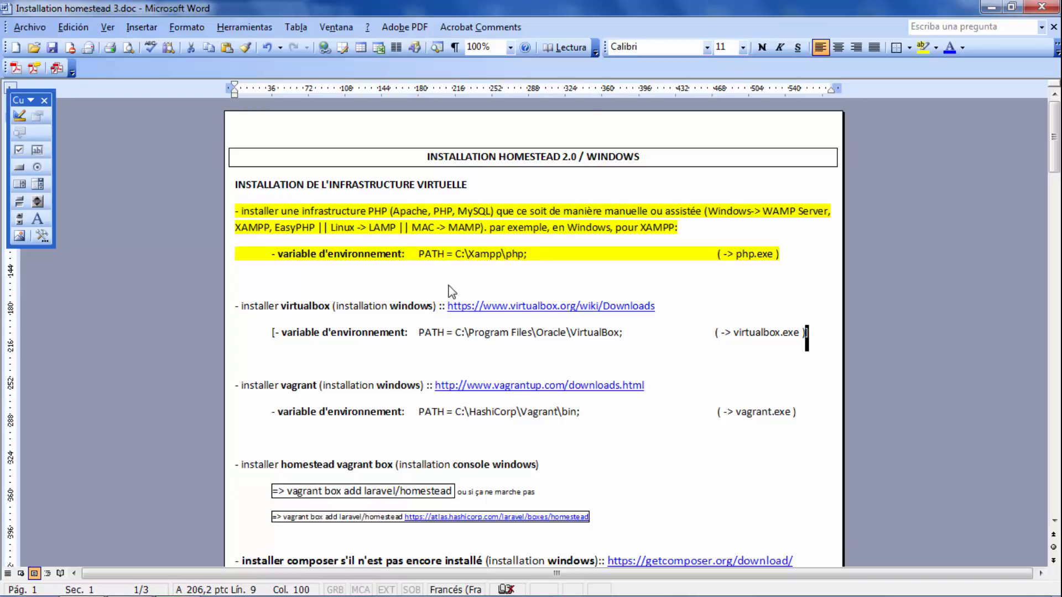
- Go to the VBoxManage error note on page 2 and highlight the "virtualbox restart" command
{"action": "key", "text": "shift+F5"}
{"action": "key", "text": "shift+F5"}
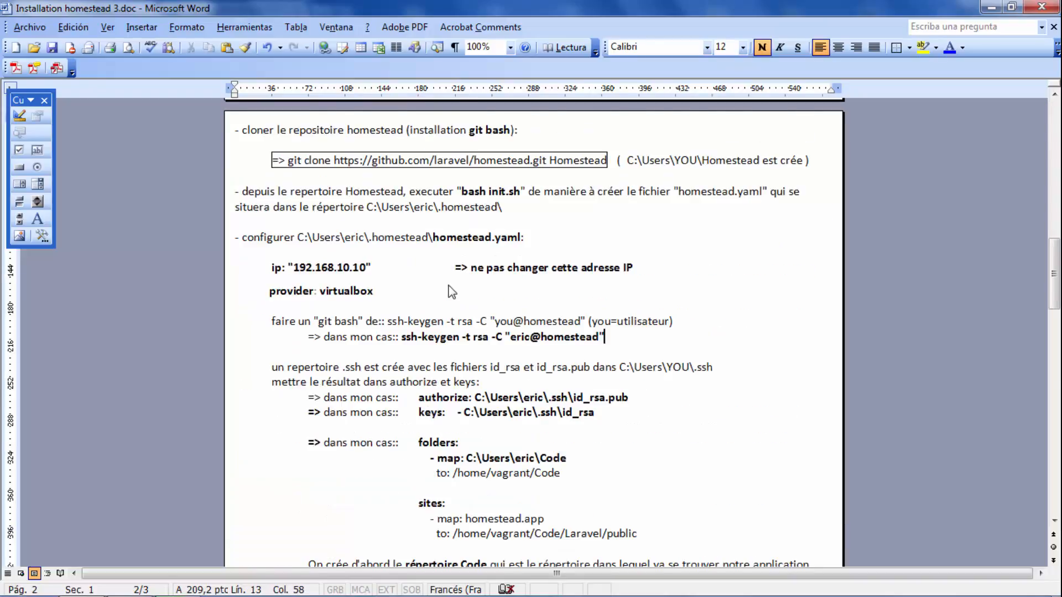
{"action": "key", "text": "shift+F5"}
{"action": "key", "text": "Up"}
{"action": "key", "text": "Up"}
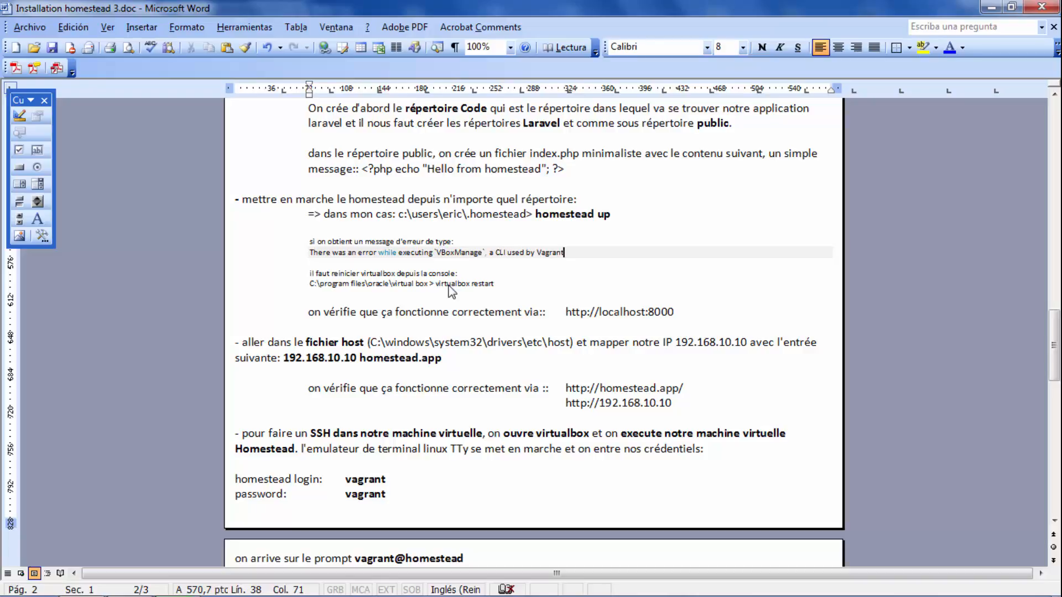
{"action": "key", "text": "Down"}
{"action": "key", "text": "Down"}
{"action": "key", "text": "Down"}
{"action": "key", "text": "ctrl+shift+Left"}
{"action": "key", "text": "ctrl+shift+Left"}
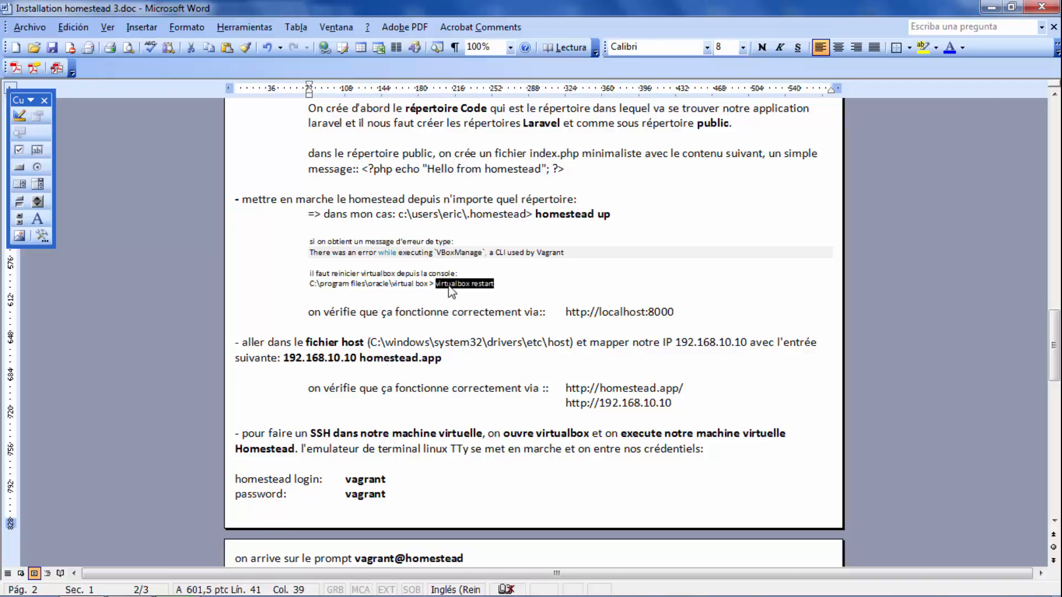
{"action": "key", "text": "Left"}
{"action": "key", "text": "ctrl+shift+Right"}
{"action": "key", "text": "shift+Left"}
- Highlight the C:\program files\oracle\virtual box path preceding the restart command, and clear the selection
{"action": "key", "text": "Left"}
{"action": "key", "text": "Left"}
{"action": "key", "text": "Left"}
{"action": "key", "text": "ctrl+shift+Left"}
{"action": "key", "text": "ctrl+shift+Left"}
{"action": "key", "text": "ctrl+shift+Left"}
{"action": "key", "text": "ctrl+shift+Left"}
{"action": "key", "text": "ctrl+shift+Left"}
{"action": "key", "text": "ctrl+shift+Left"}
{"action": "key", "text": "ctrl+shift+Left"}
{"action": "key", "text": "ctrl+shift+Left"}
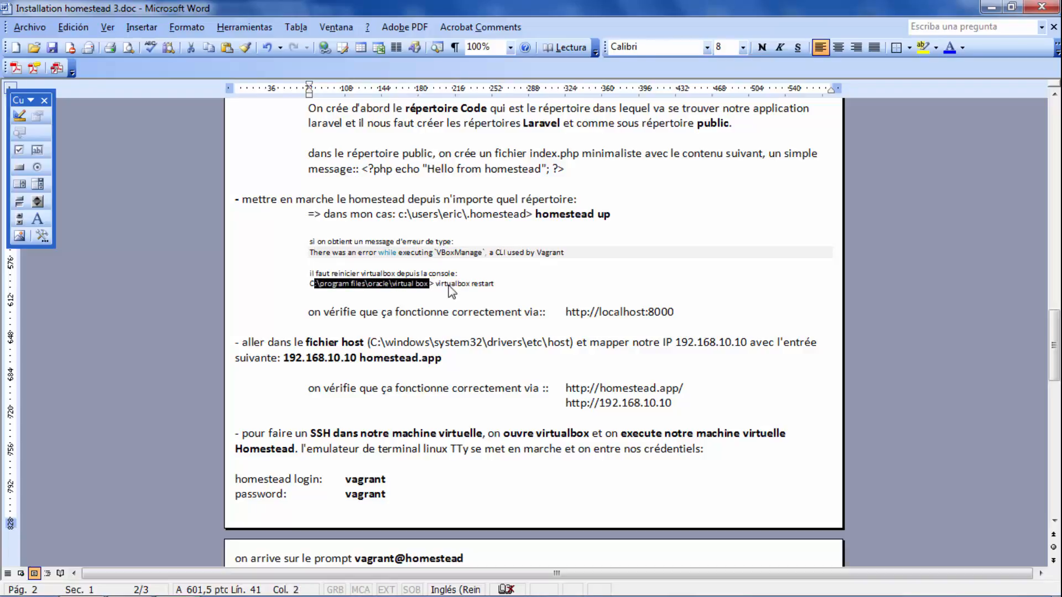
{"action": "key", "text": "ctrl+shift+Left"}
{"action": "left_click", "coordinate": [448, 286]}
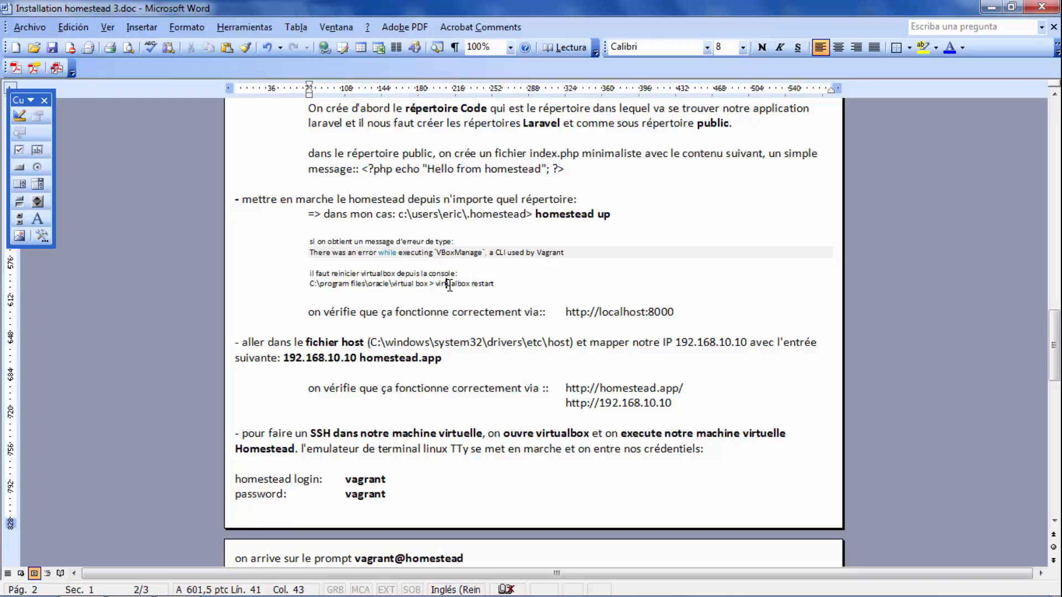
- Return to the beginning of the notes, switch back to Chrome and run the downloaded VirtualBox-5.0.2-102096-Win.exe installer
{"action": "key", "text": "ctrl+Home"}
{"action": "key", "text": "alt+Tab"}
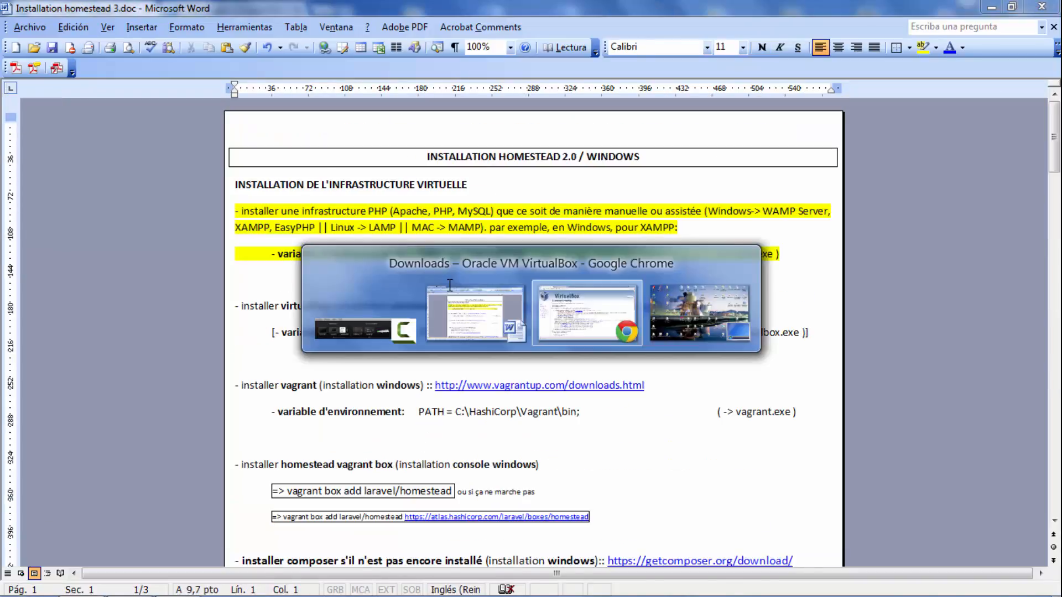
{"action": "key", "text": "alt+Tab"}
{"action": "key", "text": "alt+Tab"}
{"action": "key", "text": "alt+Tab"}
{"action": "key", "text": "alt+Tab"}
{"action": "key", "text": "alt+Tab"}
{"action": "key", "text": "alt+Tab"}
{"action": "key", "text": "alt+Tab"}
{"action": "key", "text": "alt+Tab"}
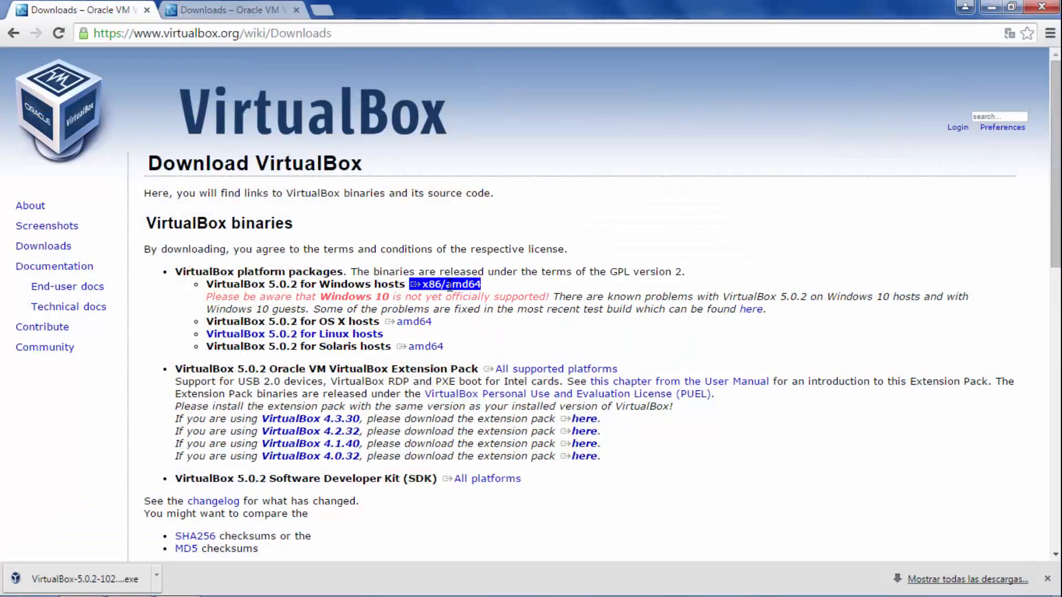
{"action": "left_click", "coordinate": [78, 570]}
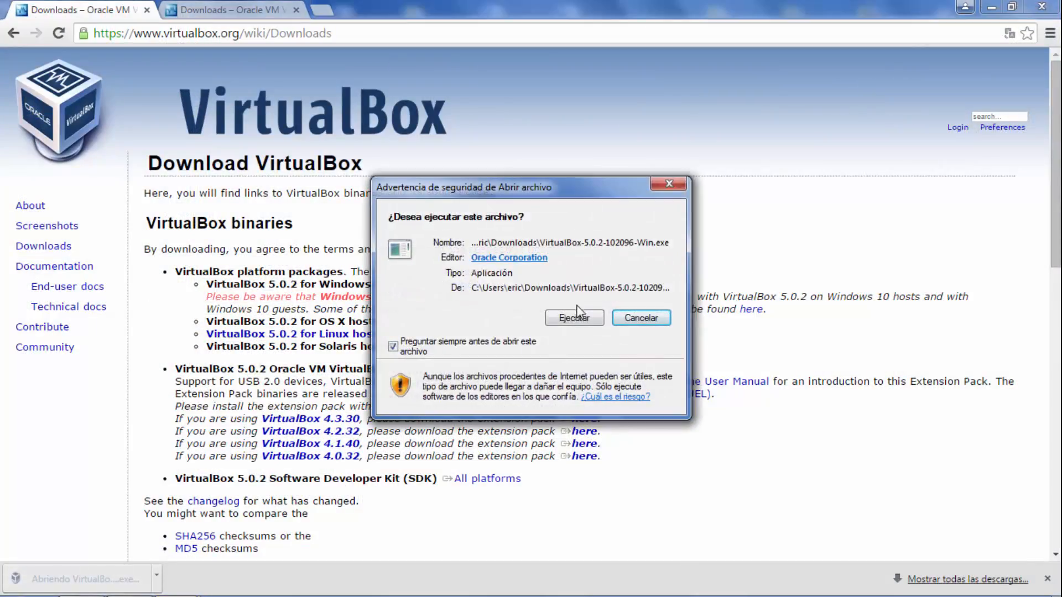
{"action": "left_click", "coordinate": [580, 316]}
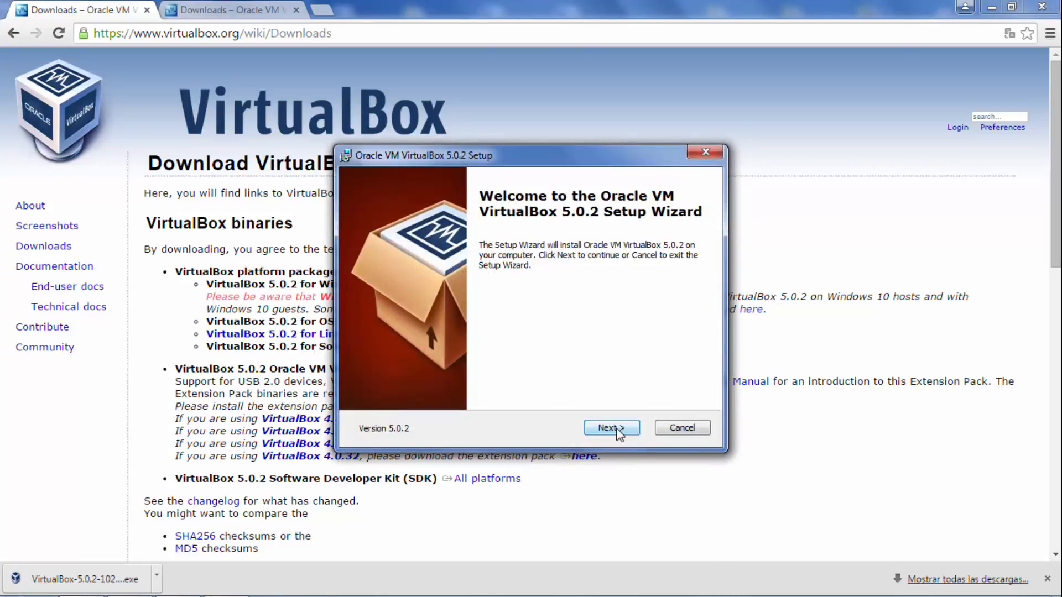
- Install VirtualBox 5.0.2 with the default features, desktop and Quick Launch shortcuts, and registered file associations
{"action": "left_click", "coordinate": [616, 429]}
{"action": "left_click", "coordinate": [616, 429]}
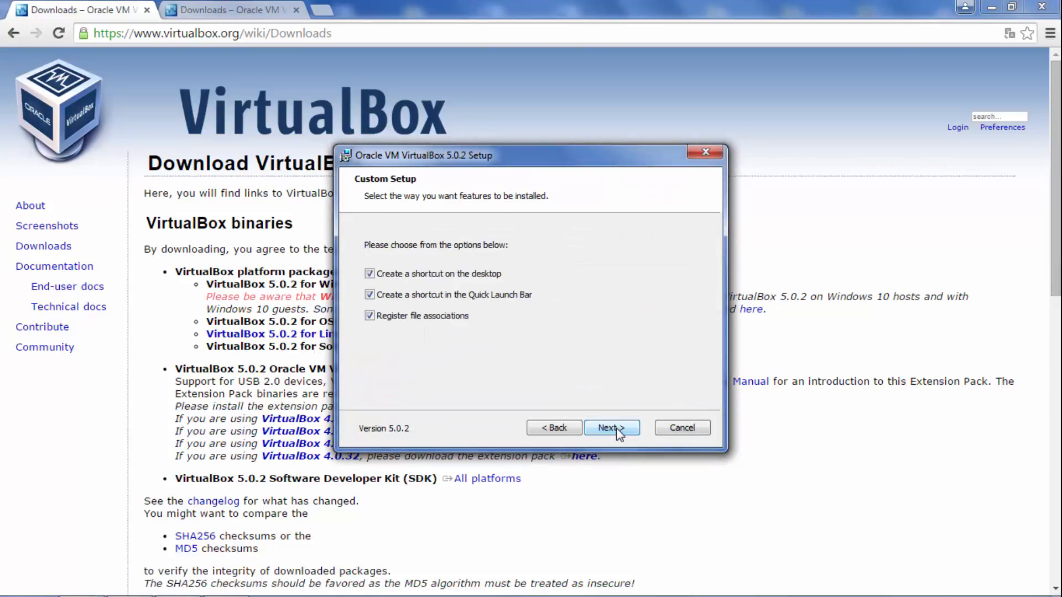
{"action": "left_click", "coordinate": [617, 430]}
{"action": "left_click", "coordinate": [612, 428]}
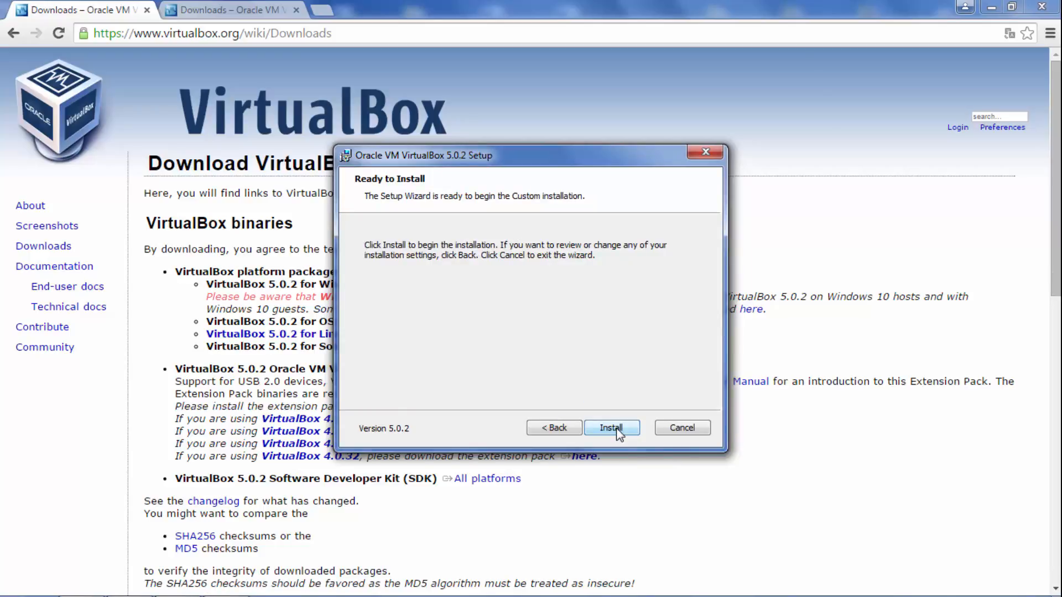
{"action": "left_click", "coordinate": [616, 428]}
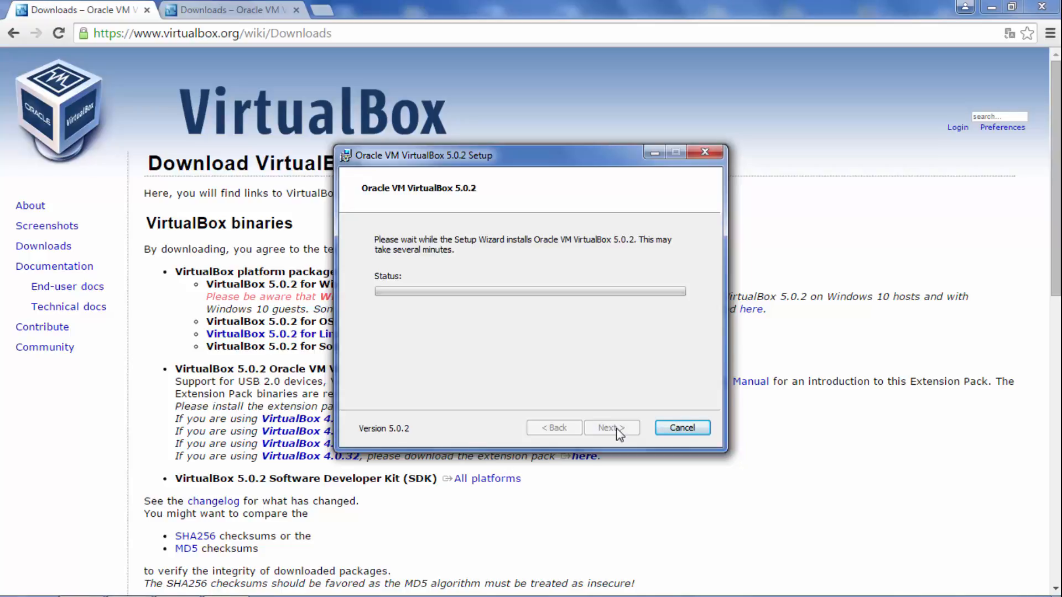
{"action": "key", "text": "alt+Tab"}
{"action": "key", "text": "Tab"}
{"action": "key", "text": "Tab"}
{"action": "key", "text": "Tab"}
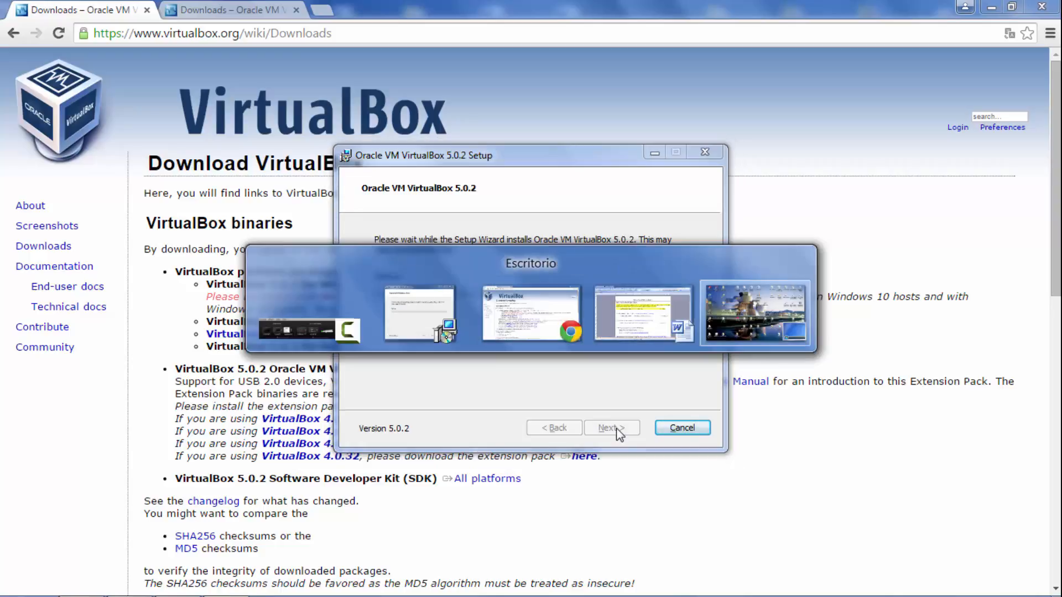
{"action": "key", "text": "Tab"}
{"action": "key", "text": "Tab"}
{"action": "key", "text": "Tab"}
{"action": "key", "text": "Tab"}
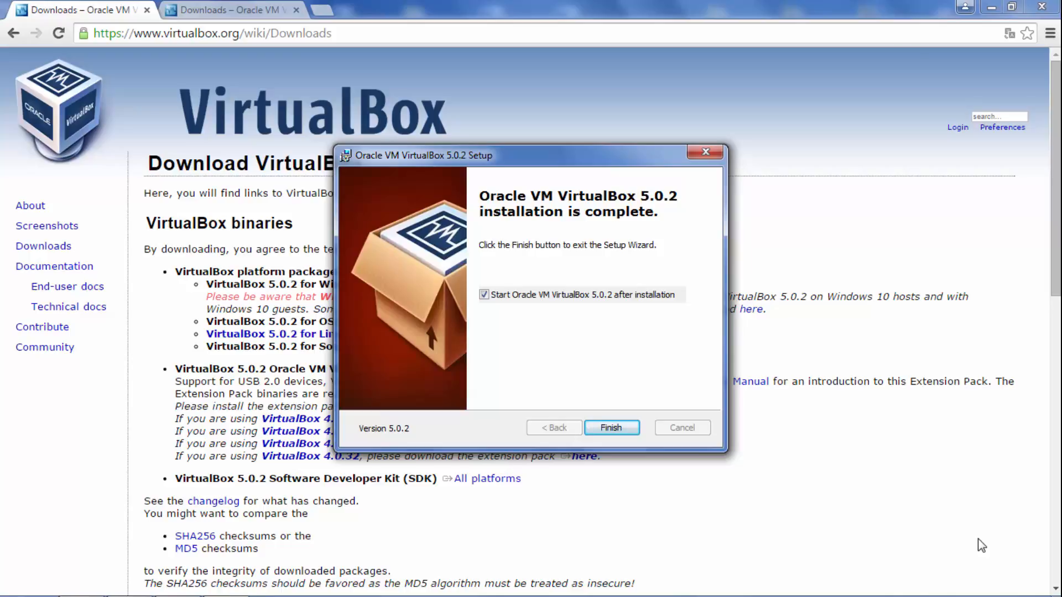
- Finish the setup with VirtualBox set to start after installation, and begin creating a new virtual machine
{"action": "left_click", "coordinate": [611, 428]}
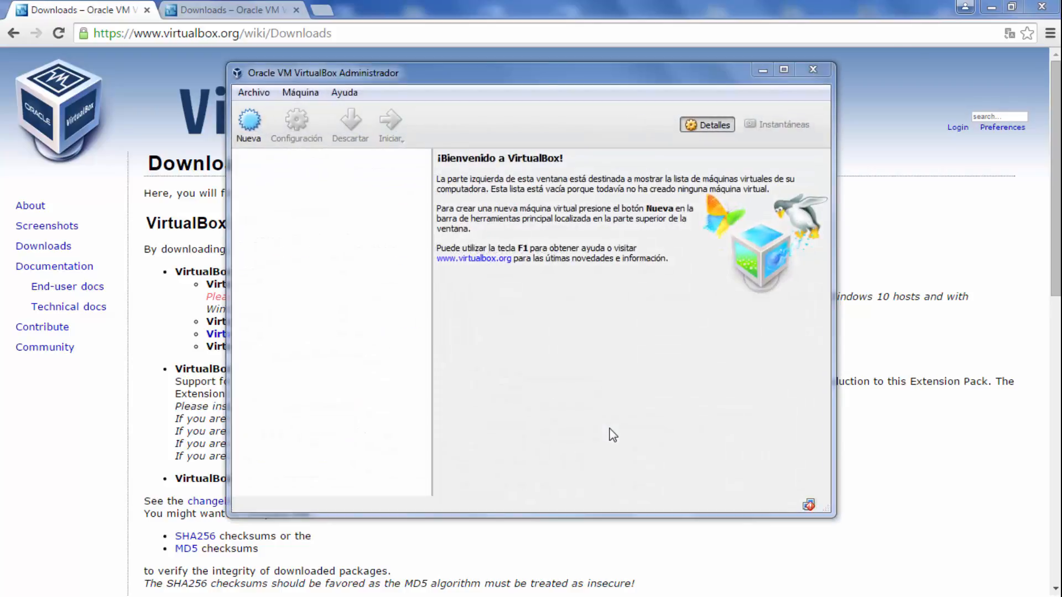
{"action": "left_click", "coordinate": [248, 126]}
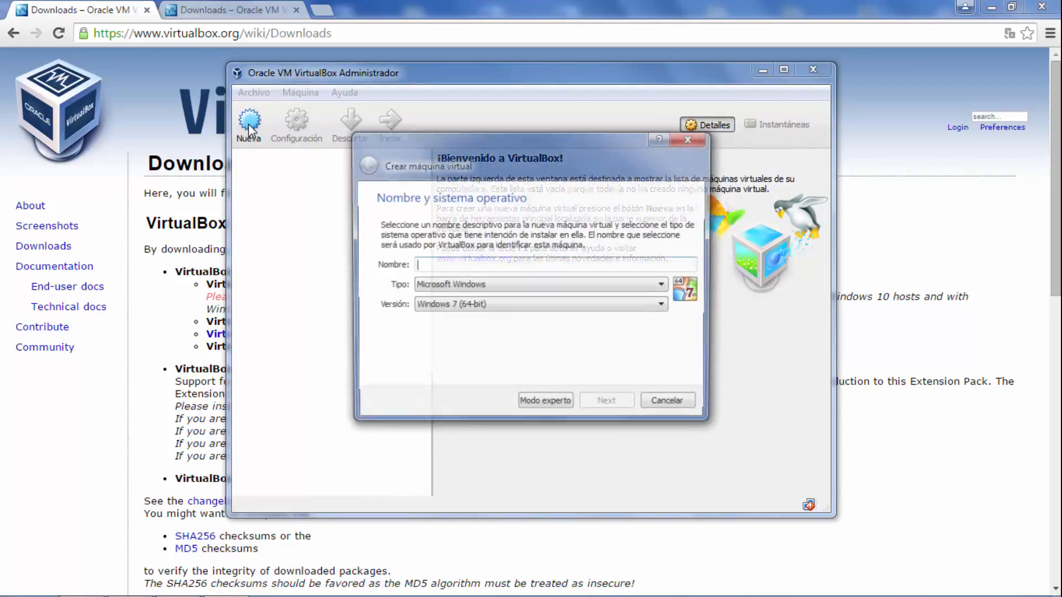
- Examine the operating system types and Windows versions offered for the new virtual machine, keeping Microsoft Windows and Windows 7 (64-bit)
{"action": "left_click", "coordinate": [558, 286]}
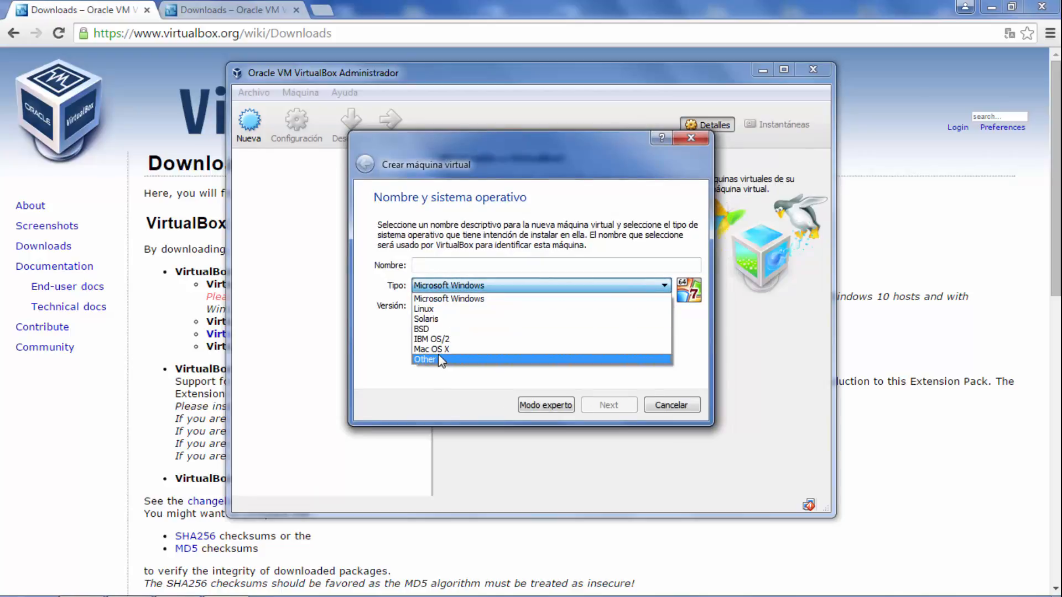
{"action": "left_click", "coordinate": [556, 301]}
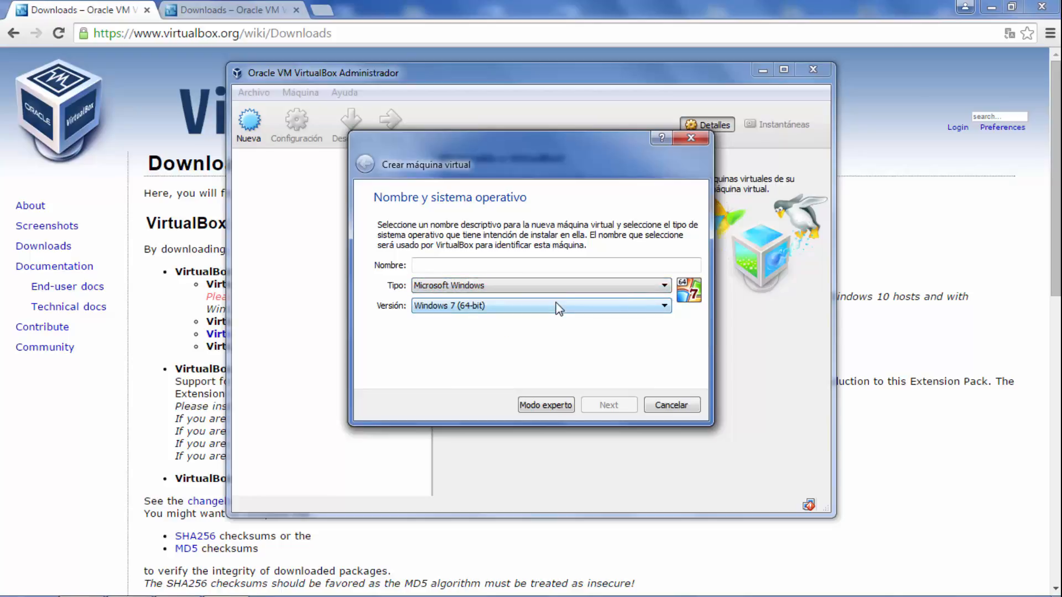
{"action": "left_click", "coordinate": [556, 305]}
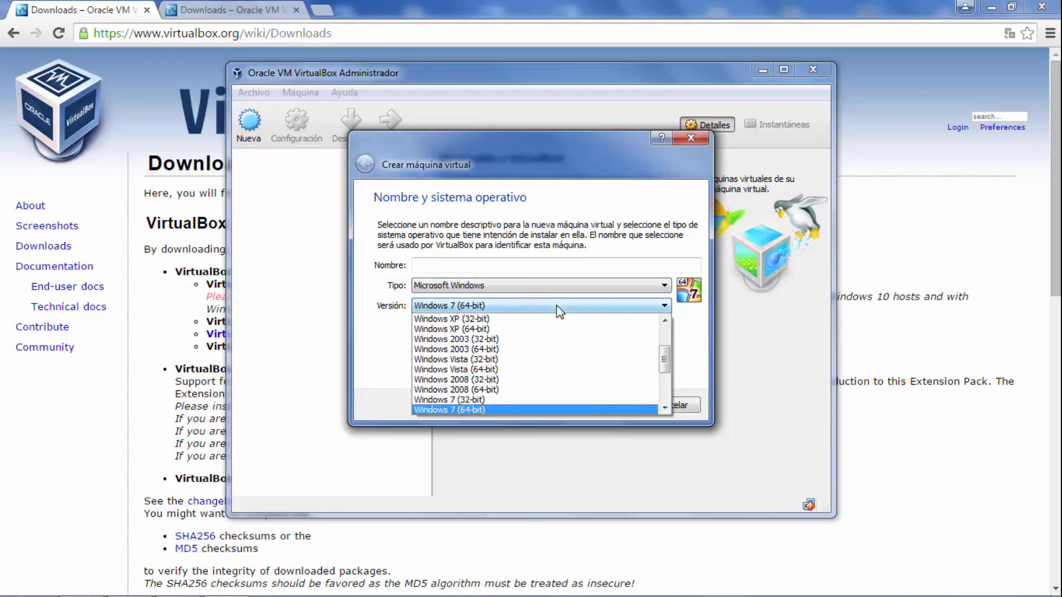
{"action": "left_click_drag", "start_coordinate": [664, 354], "coordinate": [666, 342]}
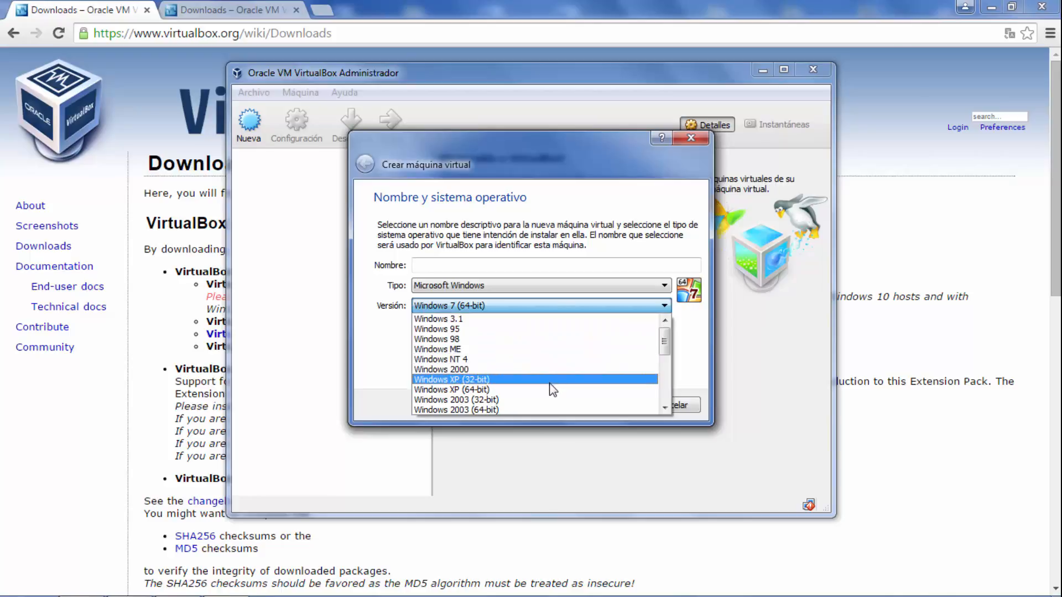
{"action": "scroll", "coordinate": [668, 407], "scroll_direction": "down", "scroll_amount": 3}
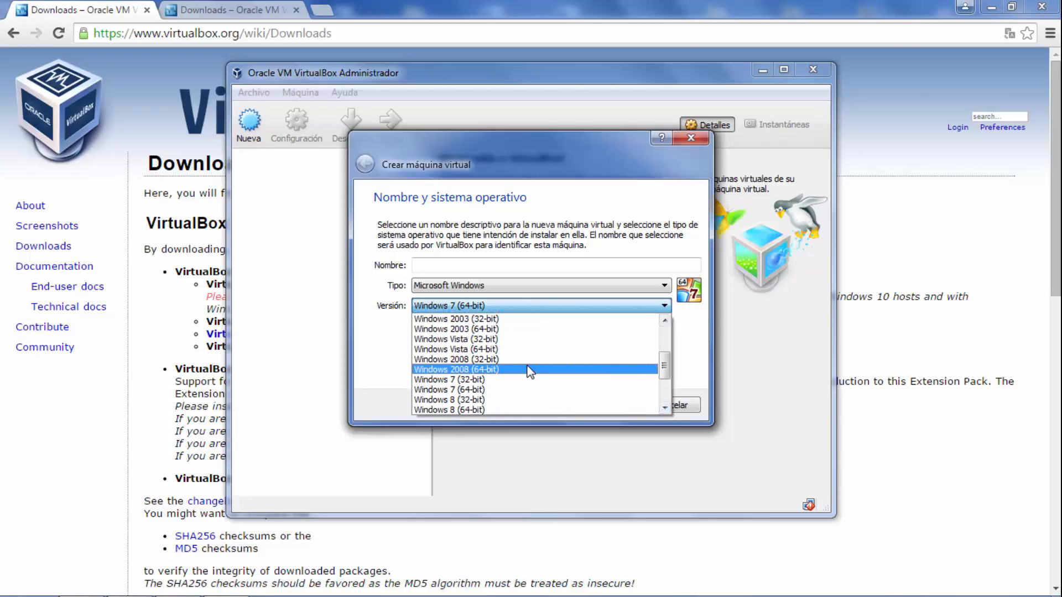
{"action": "scroll", "coordinate": [668, 411], "scroll_direction": "down", "scroll_amount": 3}
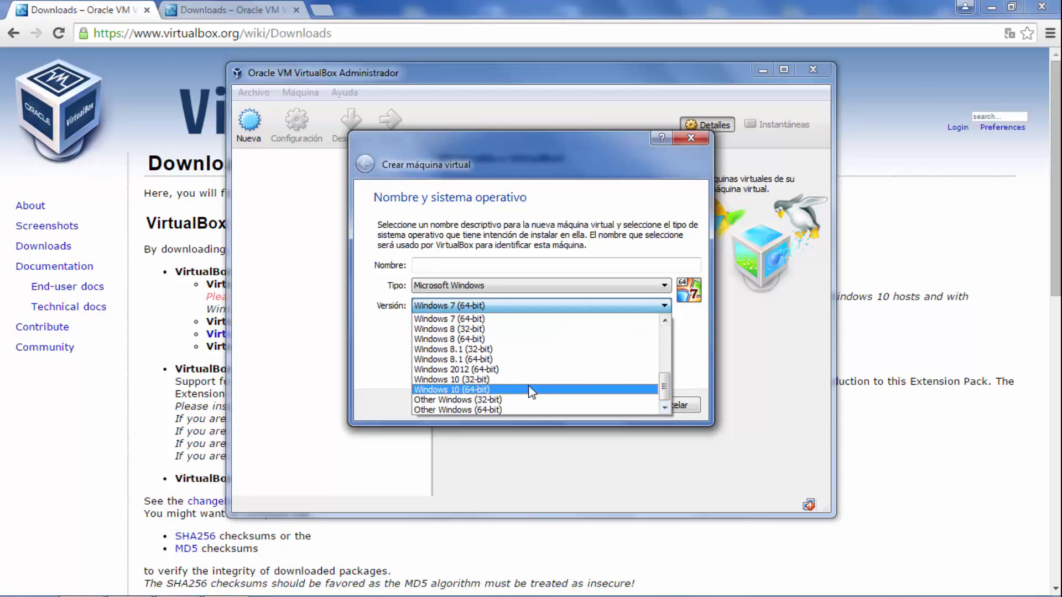
{"action": "left_click", "coordinate": [695, 346]}
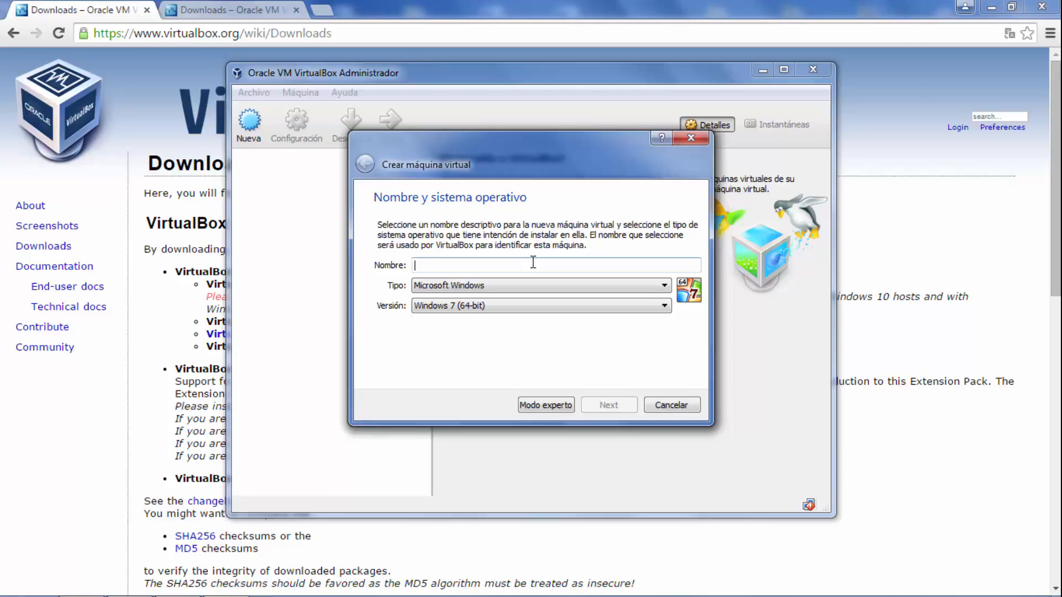
- Cancel the creation of the new virtual machine and close VirtualBox
{"action": "left_click", "coordinate": [685, 406]}
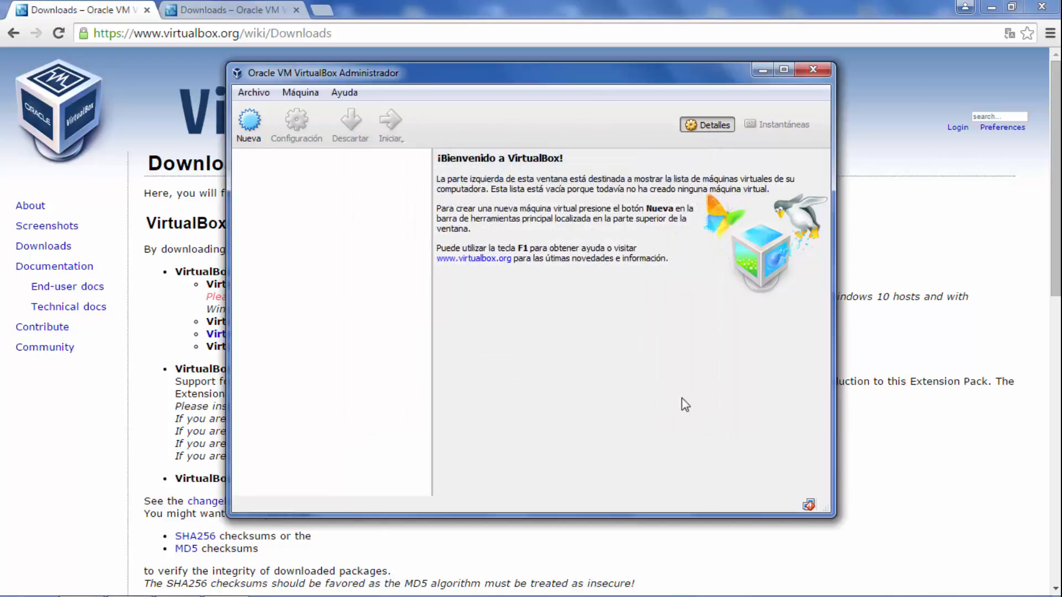
{"action": "left_click", "coordinate": [812, 71]}
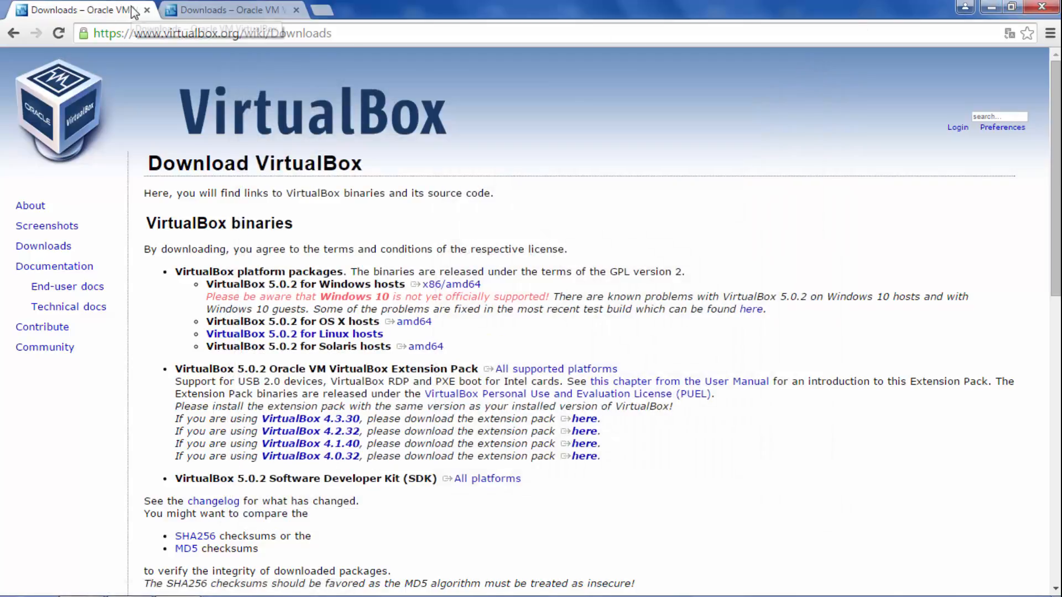
- Switch to the Word installation notes and copy the VirtualBox path C:\Program Files\Oracle\VirtualBox; from its environment variable line
{"action": "key", "text": "alt+Tab"}
{"action": "key", "text": "Down"}
{"action": "key", "text": "Down"}
{"action": "key", "text": "Down"}
{"action": "key", "text": "Down"}
{"action": "key", "text": "Down"}
{"action": "key", "text": "Down"}
{"action": "key", "text": "Down"}
{"action": "key", "text": "Down"}
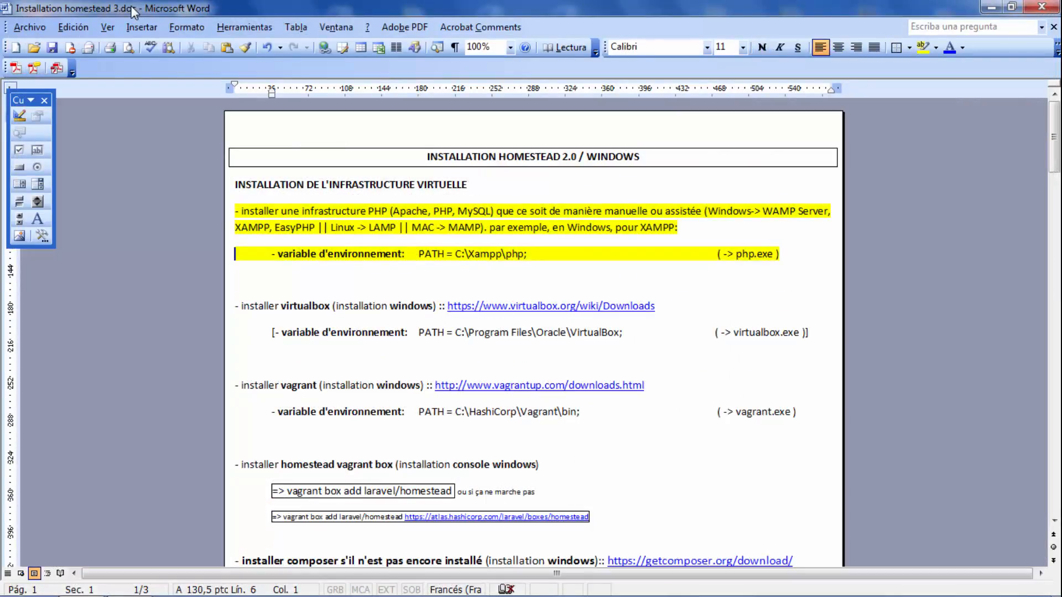
{"action": "key", "text": "ctrl+Right"}
{"action": "key", "text": "ctrl+Right"}
{"action": "key", "text": "ctrl+Right"}
{"action": "key", "text": "ctrl+Right"}
{"action": "key", "text": "ctrl+Right"}
{"action": "key", "text": "ctrl+Right"}
{"action": "key", "text": "ctrl+Right"}
{"action": "key", "text": "ctrl+Right"}
{"action": "key", "text": "ctrl+shift+Right"}
{"action": "key", "text": "ctrl+shift+Right"}
{"action": "key", "text": "ctrl+shift+Right"}
{"action": "key", "text": "ctrl+shift+Right"}
{"action": "key", "text": "ctrl+shift+Right"}
{"action": "key", "text": "ctrl+shift+Right"}
{"action": "key", "text": "ctrl+shift+Right"}
{"action": "key", "text": "ctrl+c"}
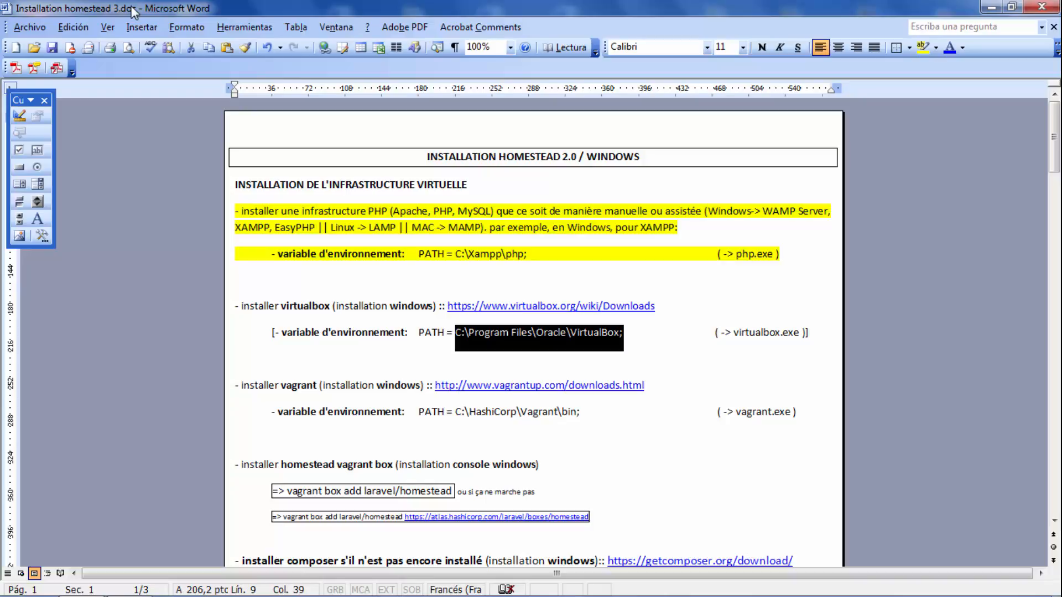
- Open the Windows environment variables dialog from the computer's advanced system settings
{"action": "key", "text": "super"}
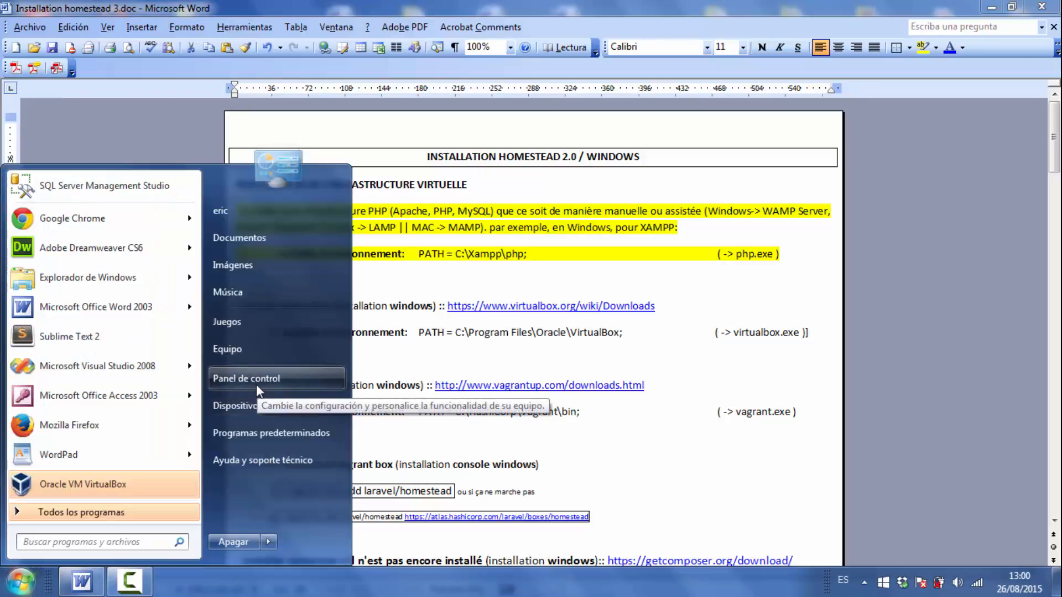
{"action": "right_click", "coordinate": [221, 354]}
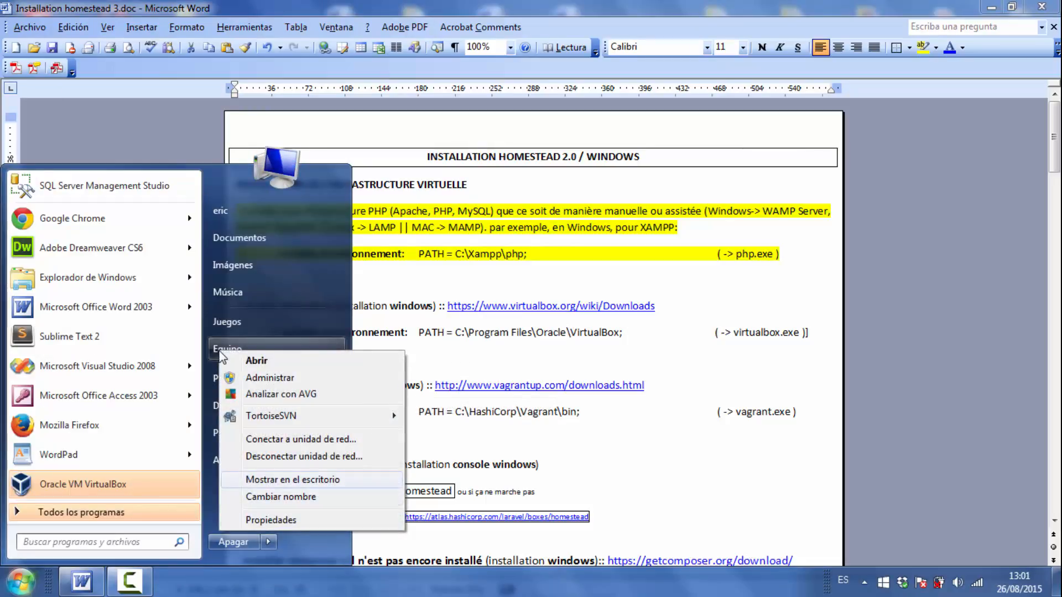
{"action": "key", "text": "Down"}
{"action": "key", "text": "Down"}
{"action": "key", "text": "Return"}
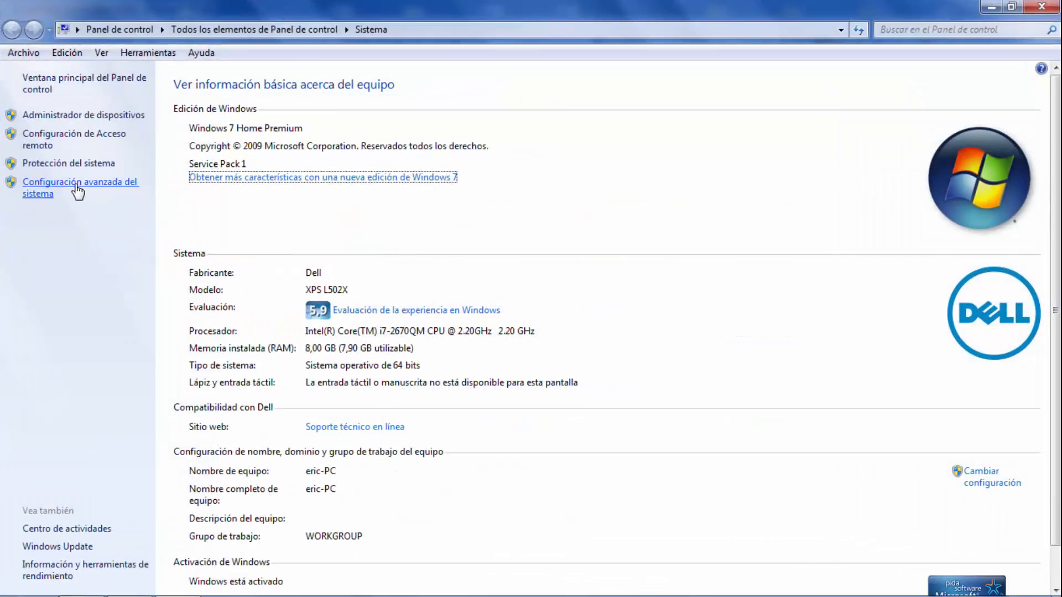
{"action": "left_click", "coordinate": [78, 193]}
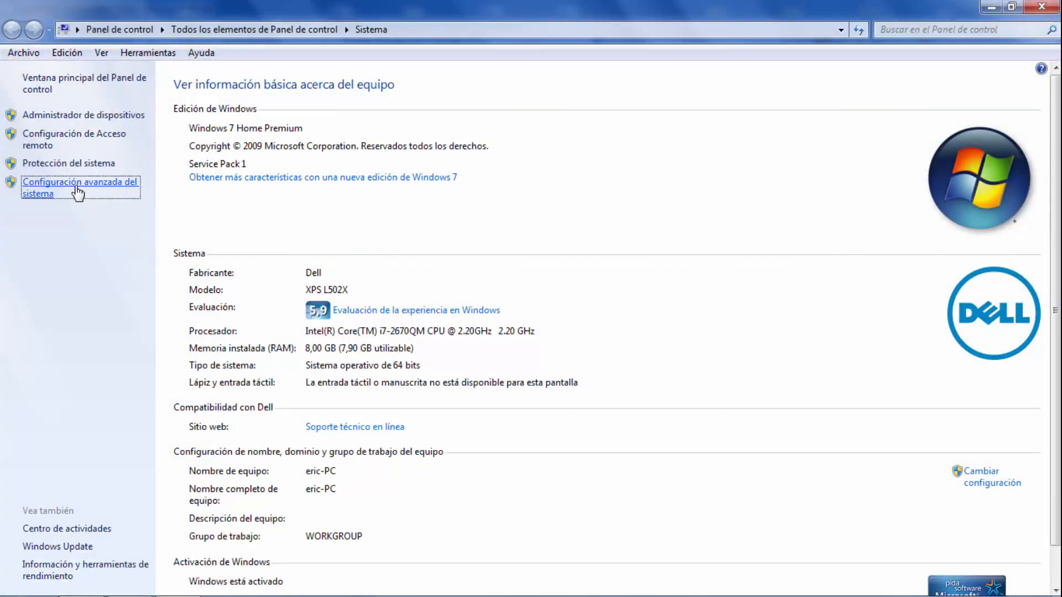
{"action": "left_click", "coordinate": [329, 396]}
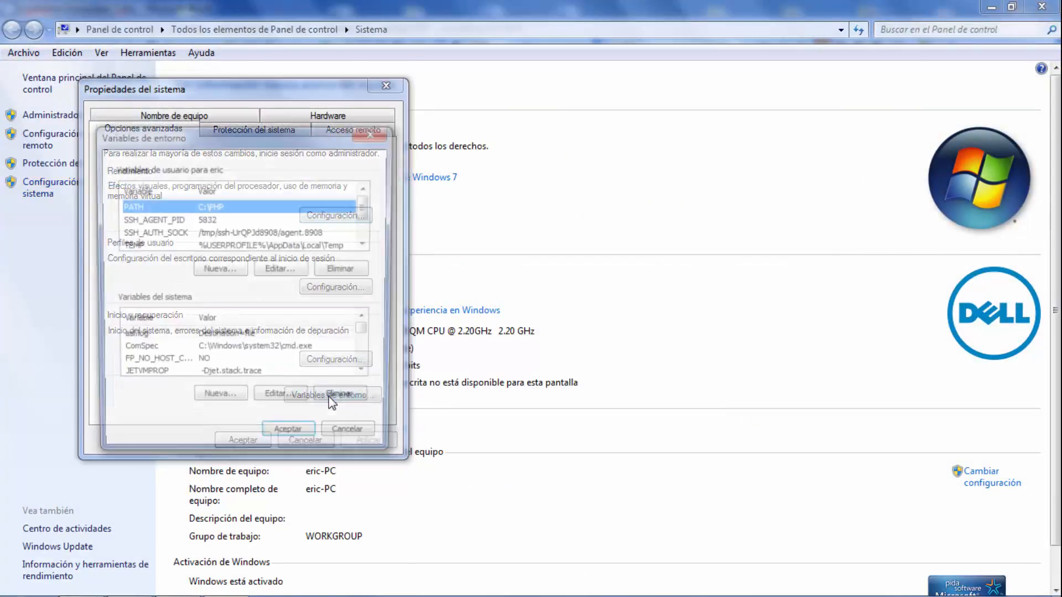
- Append C:\Program Files\Oracle\VirtualBox to the system Path variable after a semicolon, save the change and close the system settings
{"action": "scroll", "coordinate": [365, 366], "scroll_direction": "down", "scroll_amount": 1}
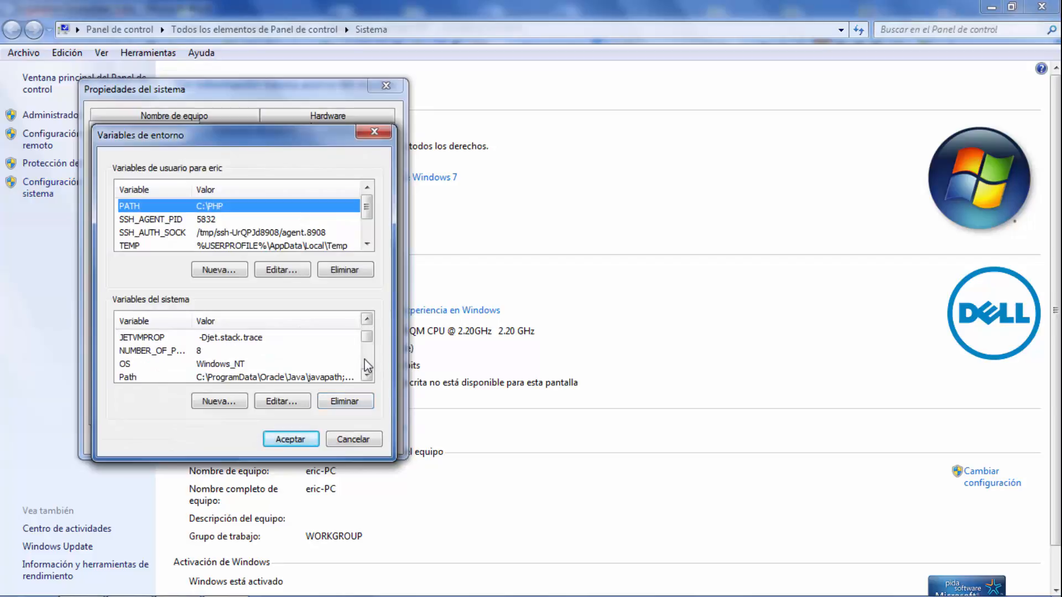
{"action": "left_click", "coordinate": [276, 377]}
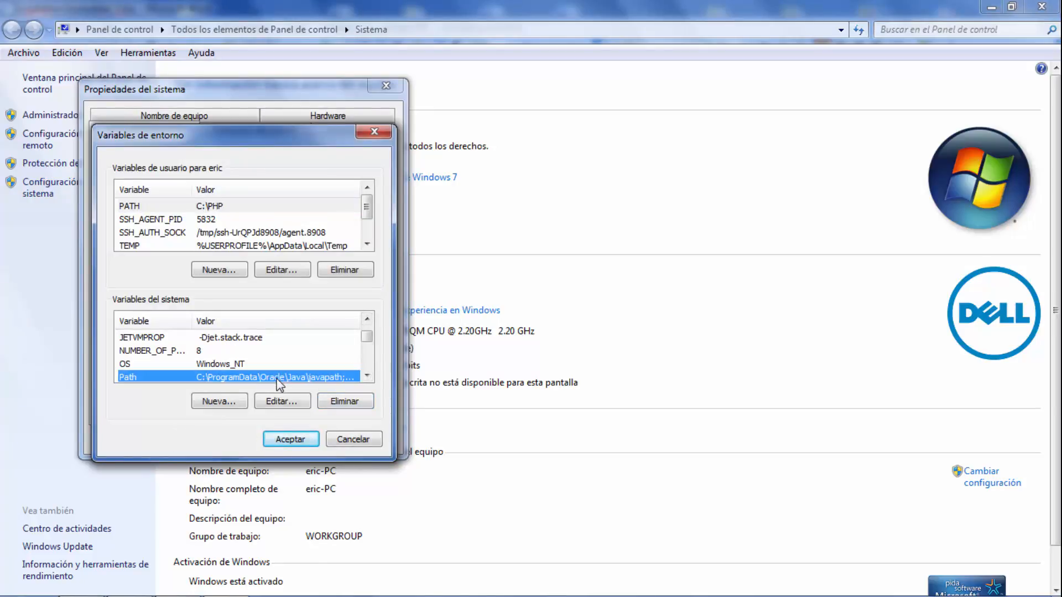
{"action": "left_click", "coordinate": [281, 404]}
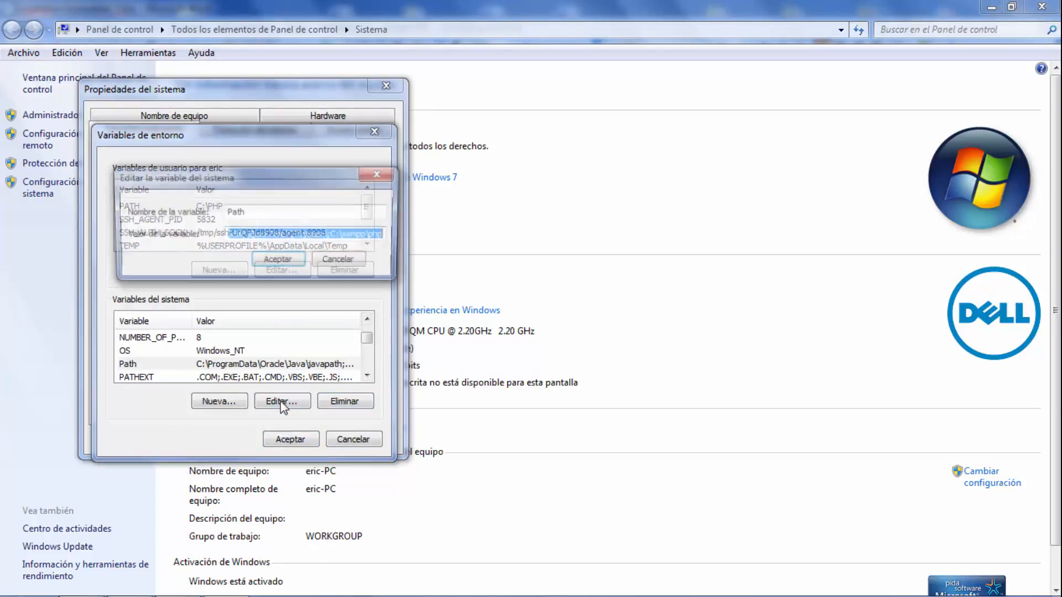
{"action": "left_click", "coordinate": [345, 237]}
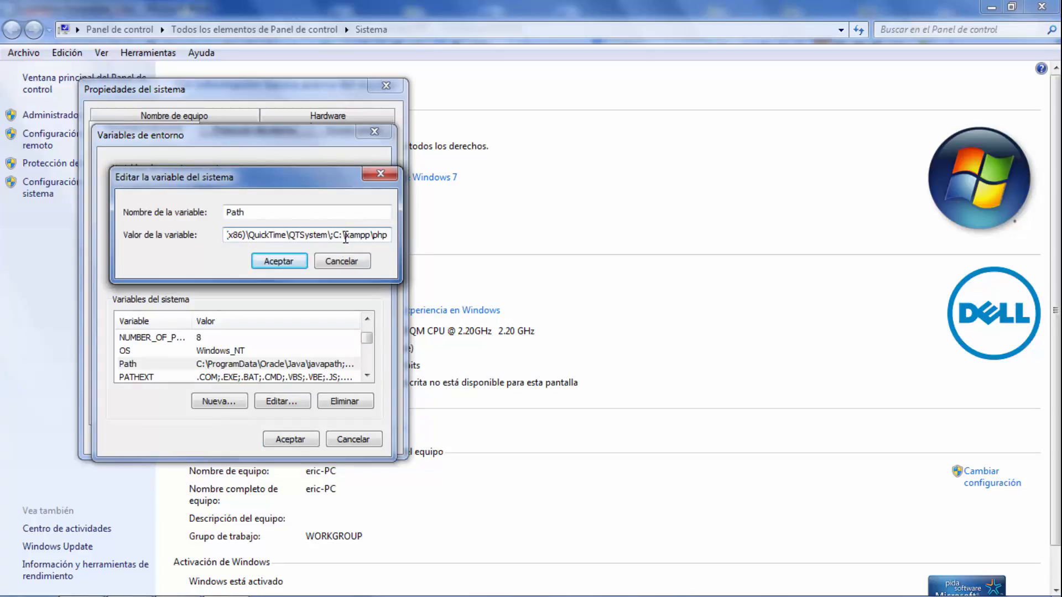
{"action": "type", "text": ";"}
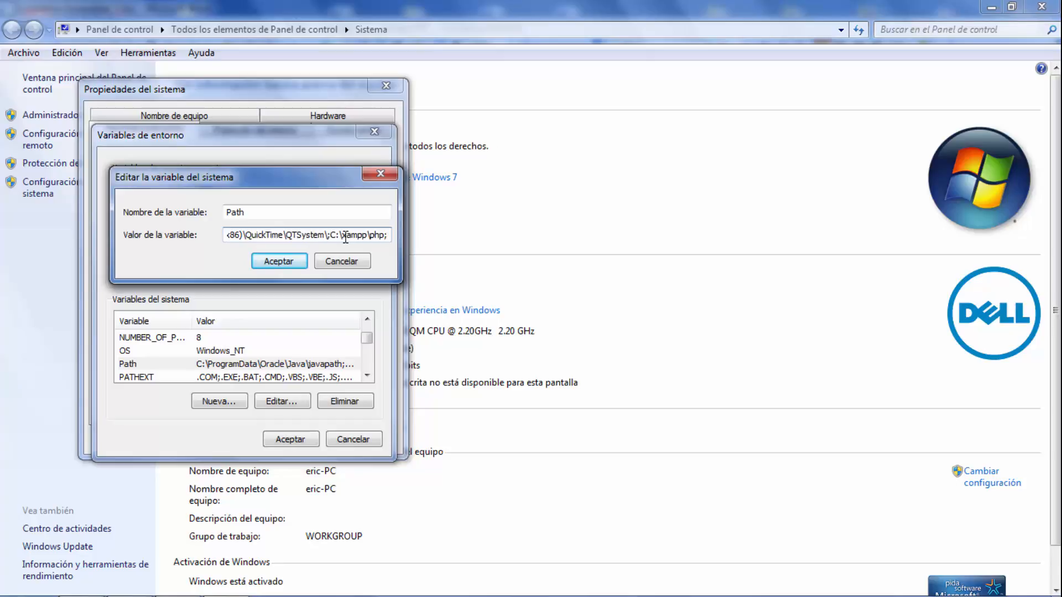
{"action": "key", "text": "ctrl+v"}
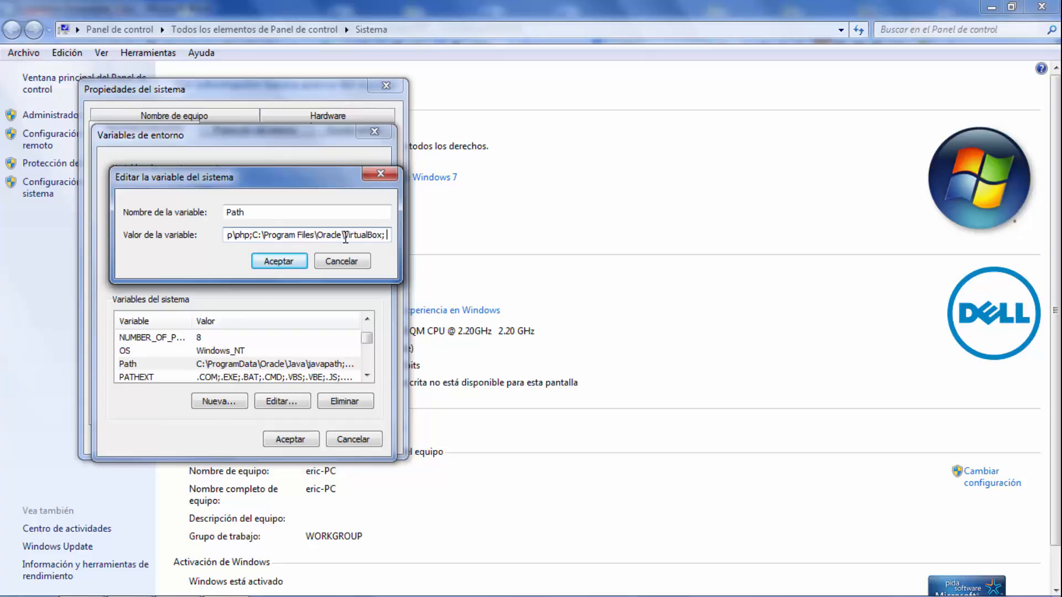
{"action": "key", "text": "BackSpace"}
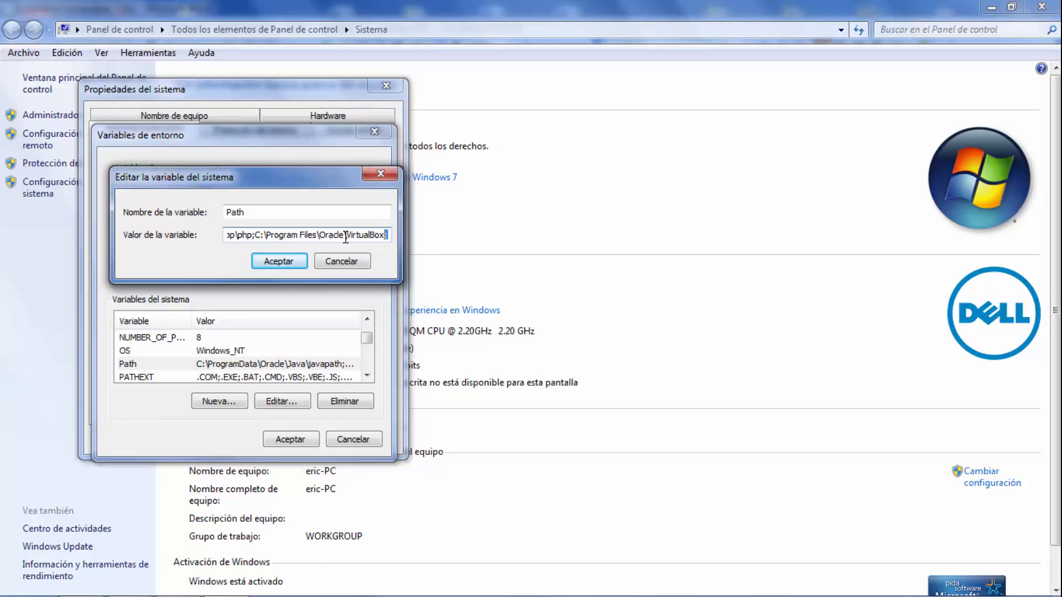
{"action": "left_click", "coordinate": [281, 262]}
{"action": "left_click", "coordinate": [288, 440]}
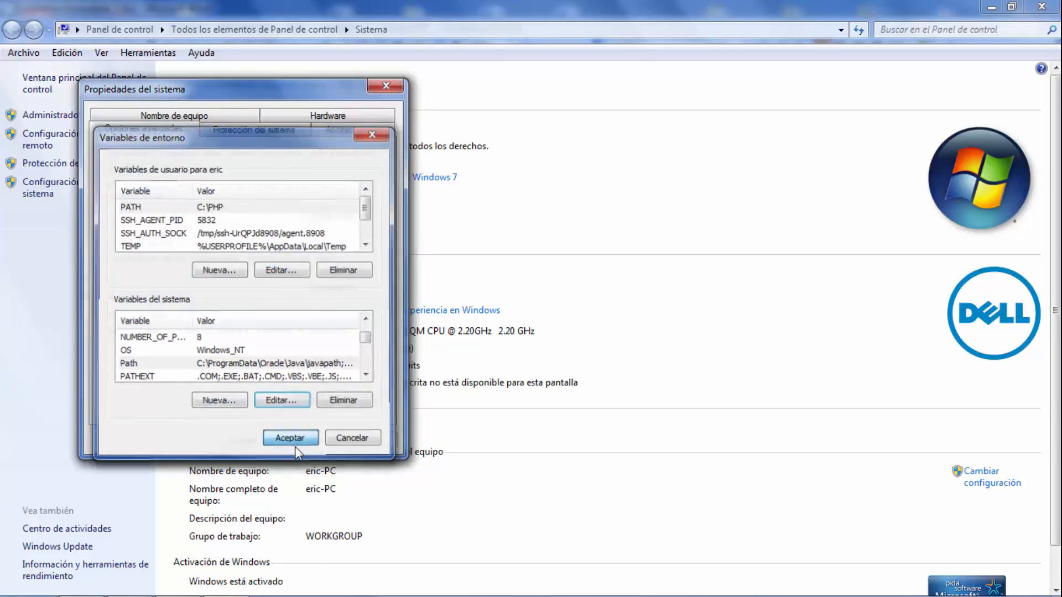
{"action": "left_click", "coordinate": [257, 441]}
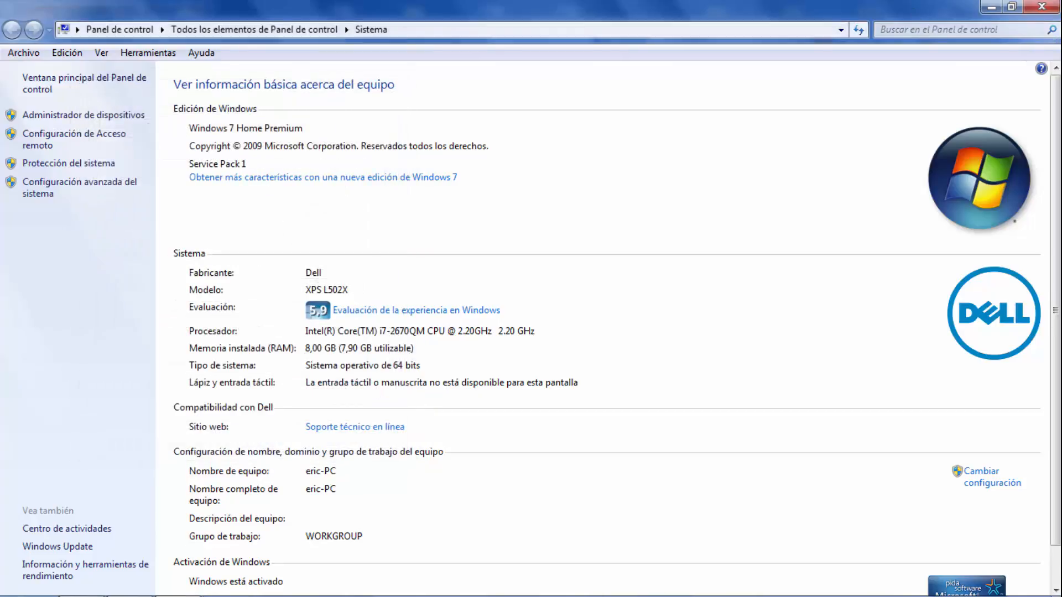
{"action": "left_click", "coordinate": [1042, 6]}
- Test the new path by running virtualbox from a Windows command prompt (cmd), closing VirtualBox once it has started
{"action": "key", "text": "super"}
{"action": "type", "text": "cmd"}
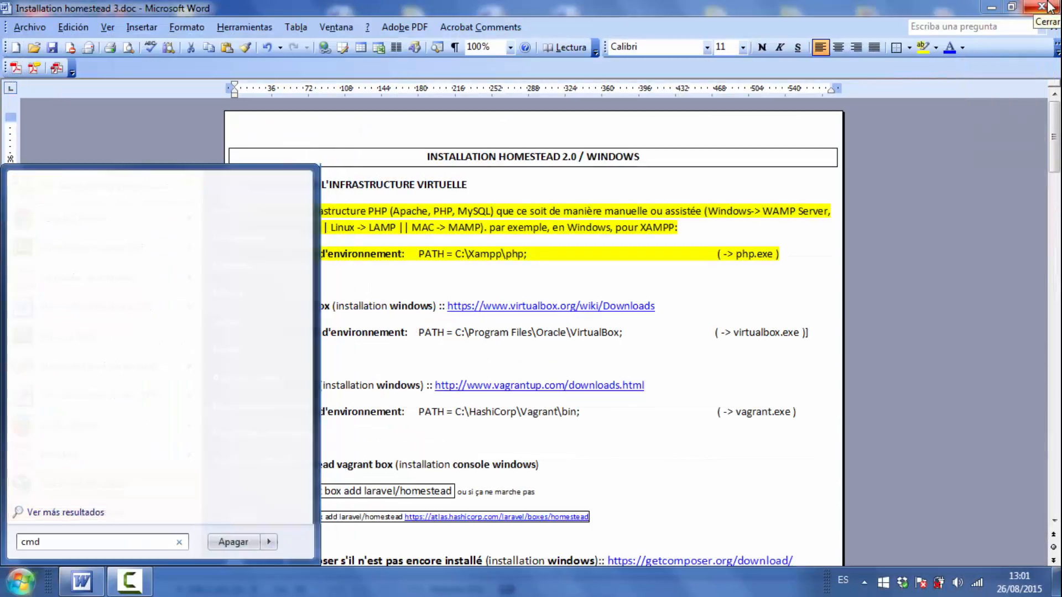
{"action": "key", "text": "Return"}
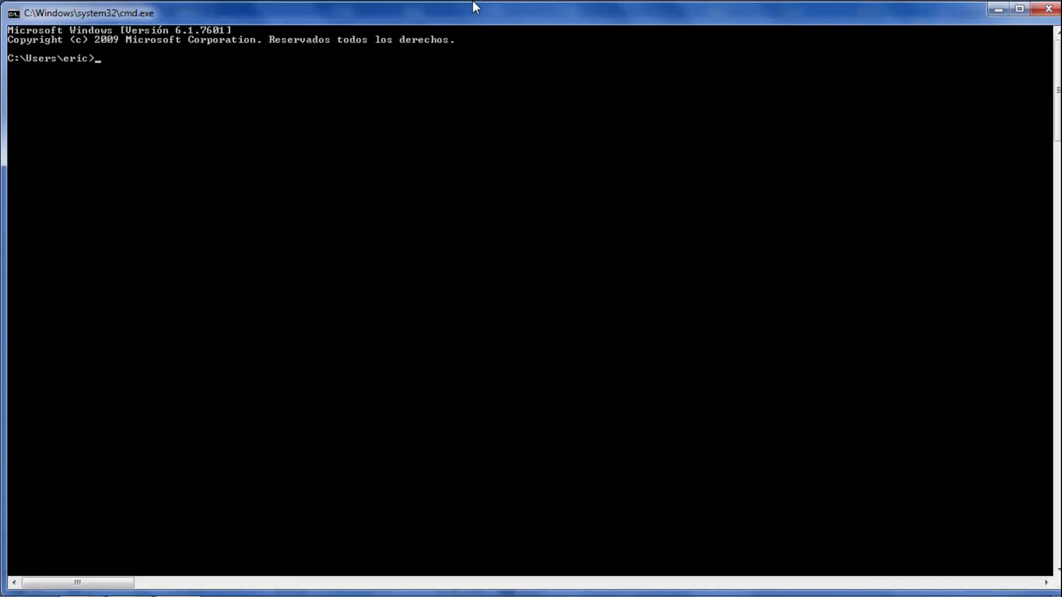
{"action": "type", "text": "virtua"}
{"action": "key", "text": "BackSpace"}
{"action": "key", "text": "BackSpace"}
{"action": "key", "text": "BackSpace"}
{"action": "type", "text": "tualbox"}
{"action": "key", "text": "Return"}
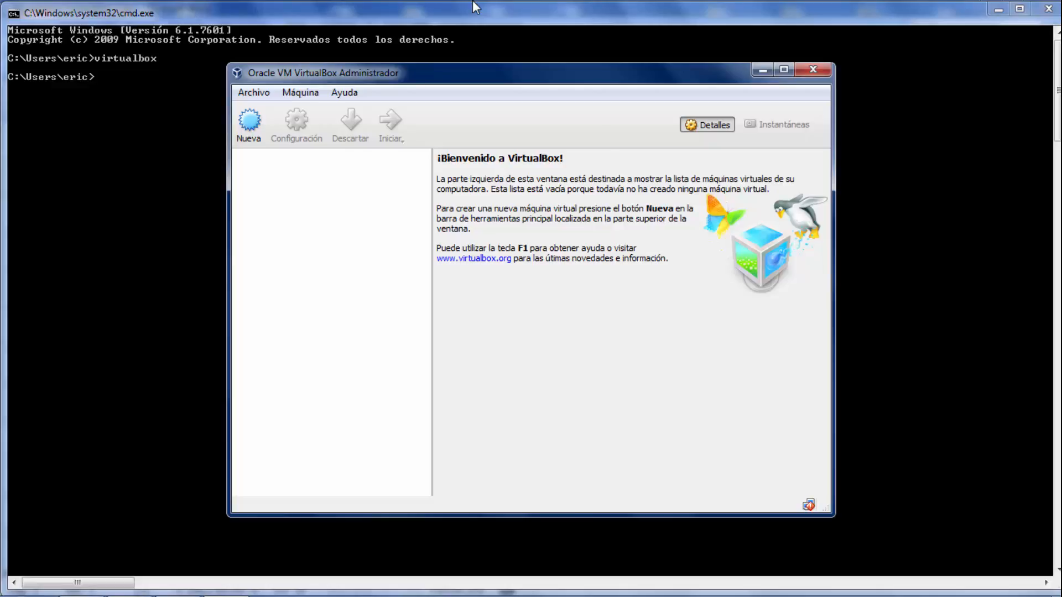
{"action": "left_click", "coordinate": [813, 70]}
- Open Windows Explorer and go to the Program Files folder on drive C
{"action": "key", "text": "super"}
{"action": "type", "text": "explorador"}
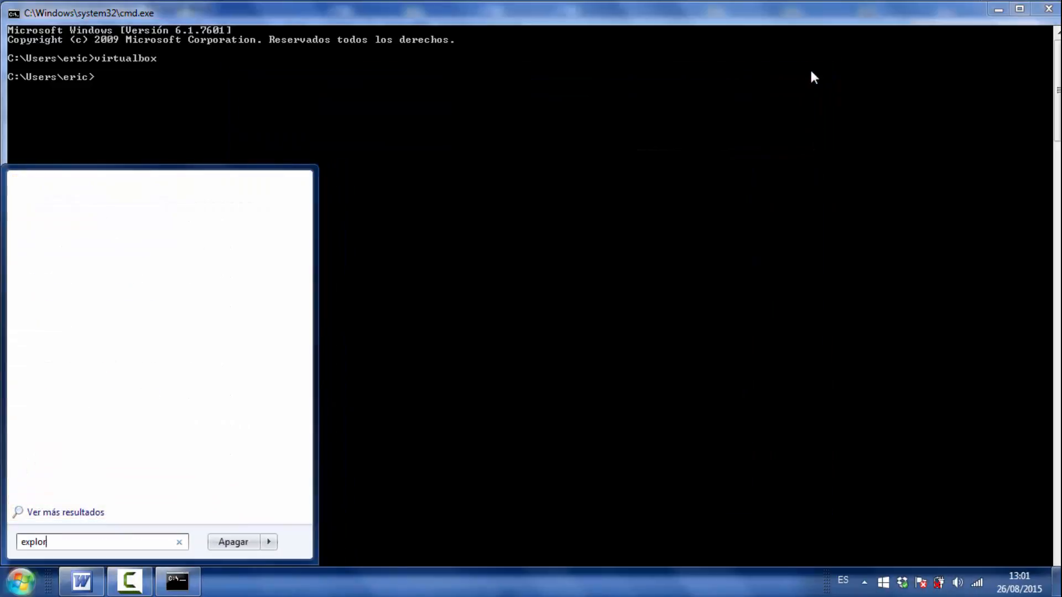
{"action": "key", "text": "Return"}
{"action": "key", "text": "Down"}
{"action": "key", "text": "Down"}
{"action": "key", "text": "Down"}
{"action": "key", "text": "Down"}
{"action": "key", "text": "Down"}
{"action": "key", "text": "Down"}
{"action": "key", "text": "Down"}
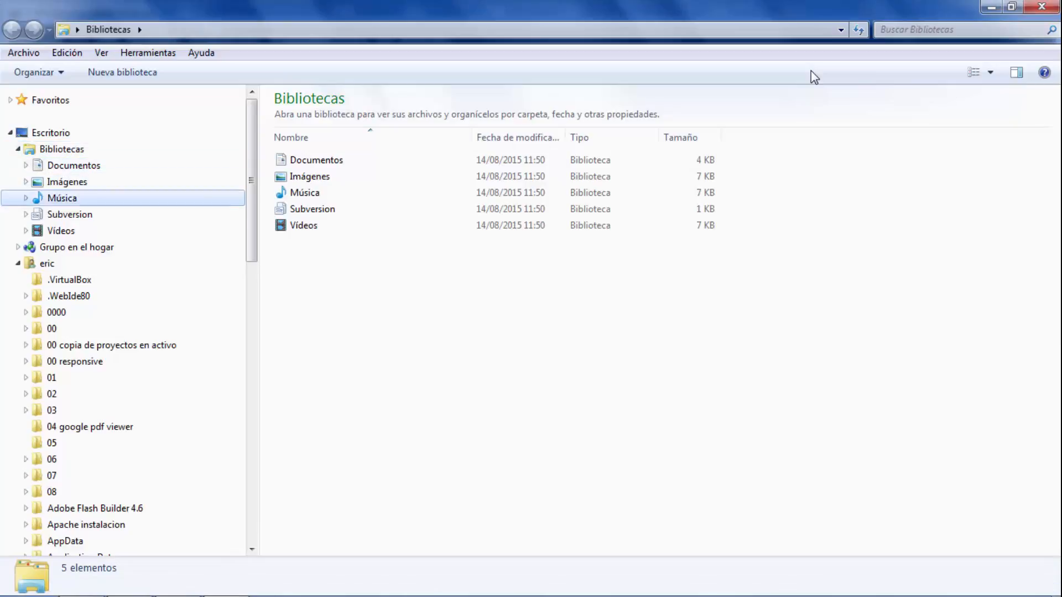
{"action": "key", "text": "Left"}
{"action": "key", "text": "Down"}
{"action": "key", "text": "Down"}
{"action": "key", "text": "Right"}
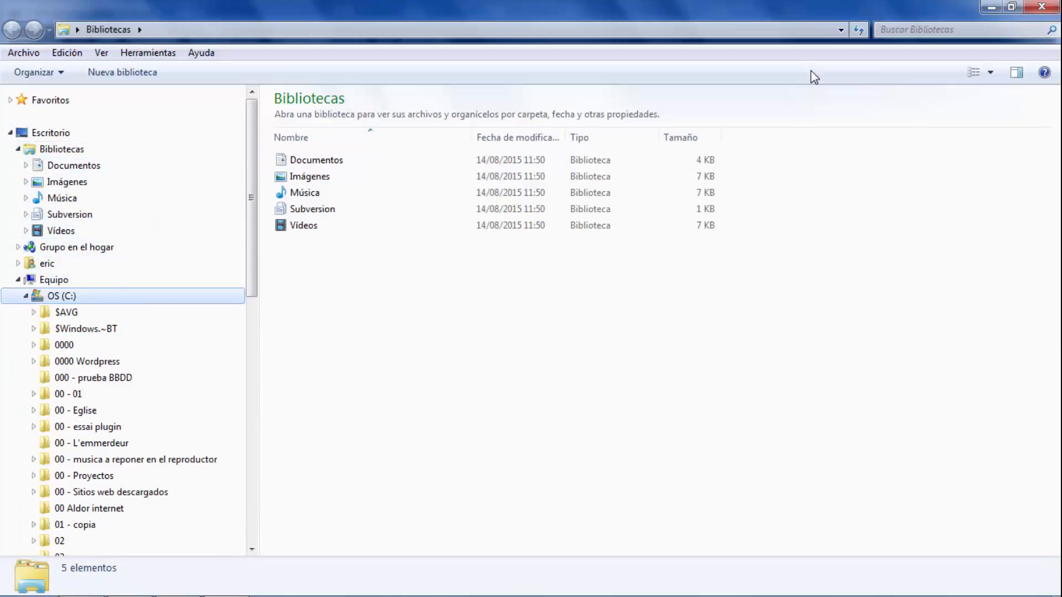
{"action": "key", "text": "p"}
{"action": "key", "text": "r"}
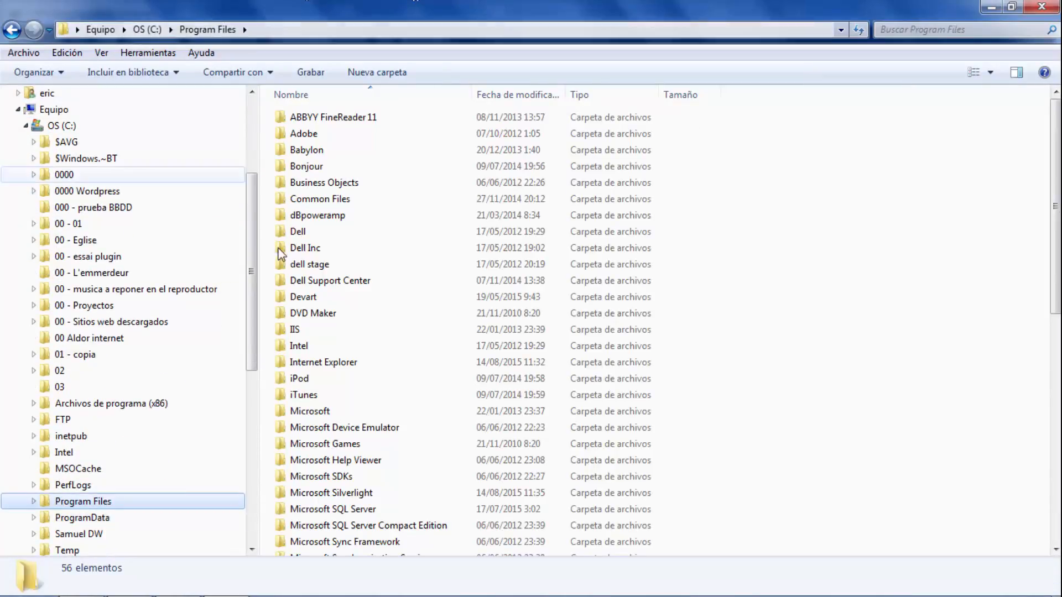
- Open the VirtualBox folder inside the Oracle folder of Program Files
{"action": "left_click", "coordinate": [289, 268]}
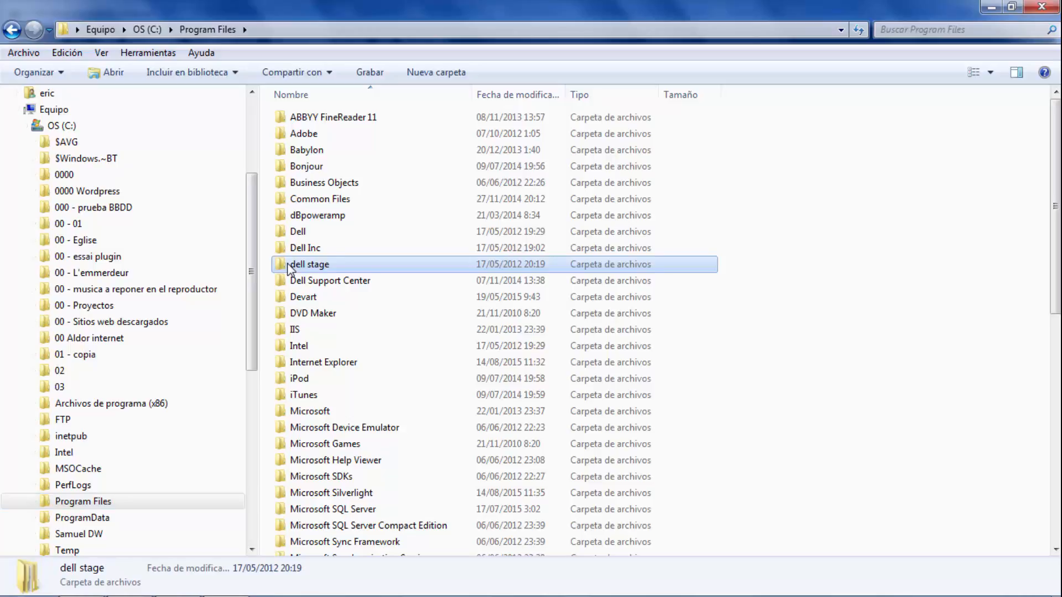
{"action": "key", "text": "Down"}
{"action": "key", "text": "Down"}
{"action": "key", "text": "o"}
{"action": "key", "text": "Down"}
{"action": "key", "text": "Up"}
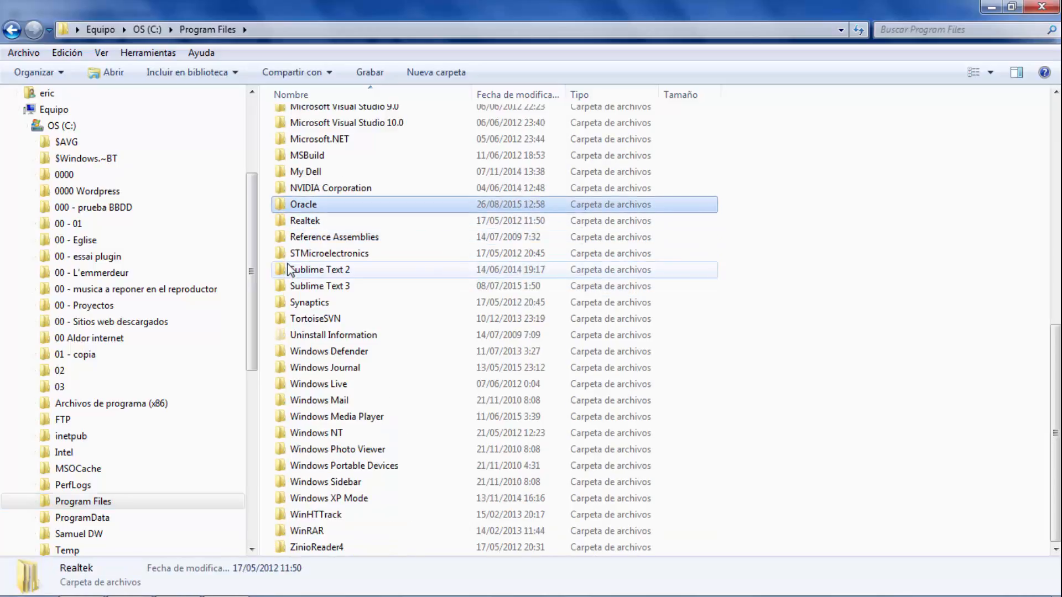
{"action": "key", "text": "Return"}
{"action": "key", "text": "Return"}
- Locate VirtualBox.exe in the installation folder and launch it as a check, closing VirtualBox once it has started
{"action": "key", "text": "d"}
{"action": "key", "text": "r"}
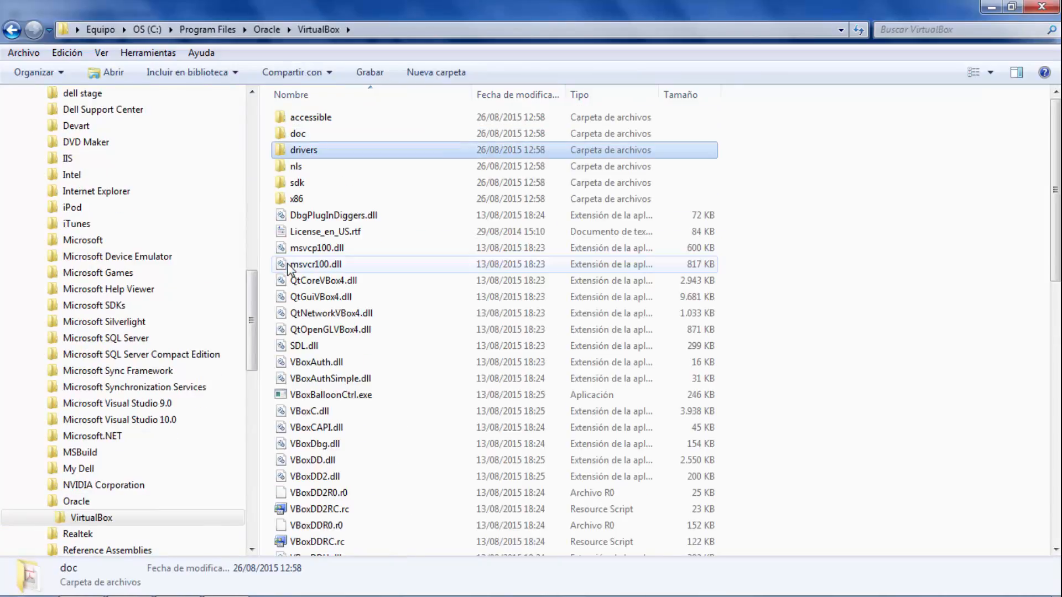
{"action": "key", "text": "v"}
{"action": "key", "text": "Down"}
{"action": "key", "text": "Down"}
{"action": "key", "text": "Down"}
{"action": "key", "text": "Down"}
{"action": "key", "text": "Down"}
{"action": "key", "text": "Page_Down"}
{"action": "key", "text": "Page_Down"}
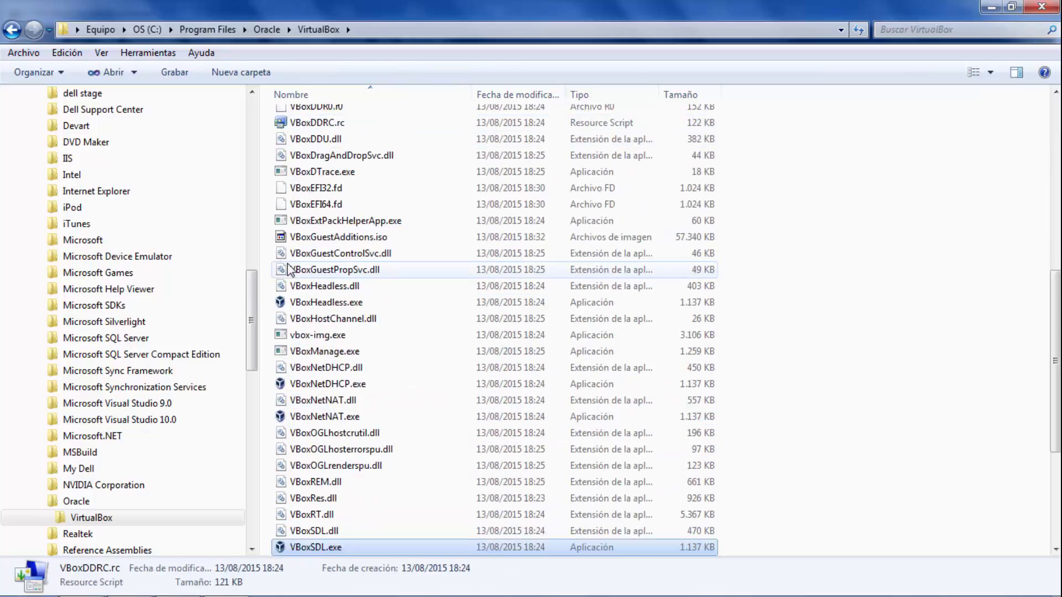
{"action": "key", "text": "Up"}
{"action": "key", "text": "Up"}
{"action": "key", "text": "Up"}
{"action": "key", "text": "Up"}
{"action": "key", "text": "Up"}
{"action": "key", "text": "Down"}
{"action": "key", "text": "Down"}
{"action": "key", "text": "Down"}
{"action": "key", "text": "Down"}
{"action": "key", "text": "Down"}
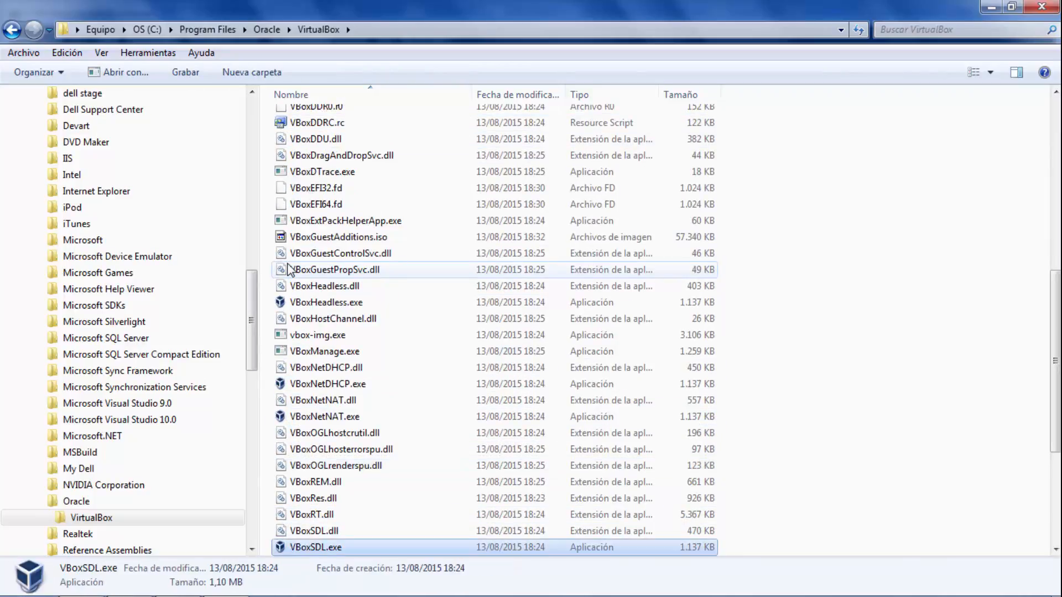
{"action": "key", "text": "Page_Down"}
{"action": "key", "text": "Up"}
{"action": "key", "text": "Up"}
{"action": "key", "text": "Up"}
{"action": "key", "text": "Up"}
{"action": "key", "text": "Up"}
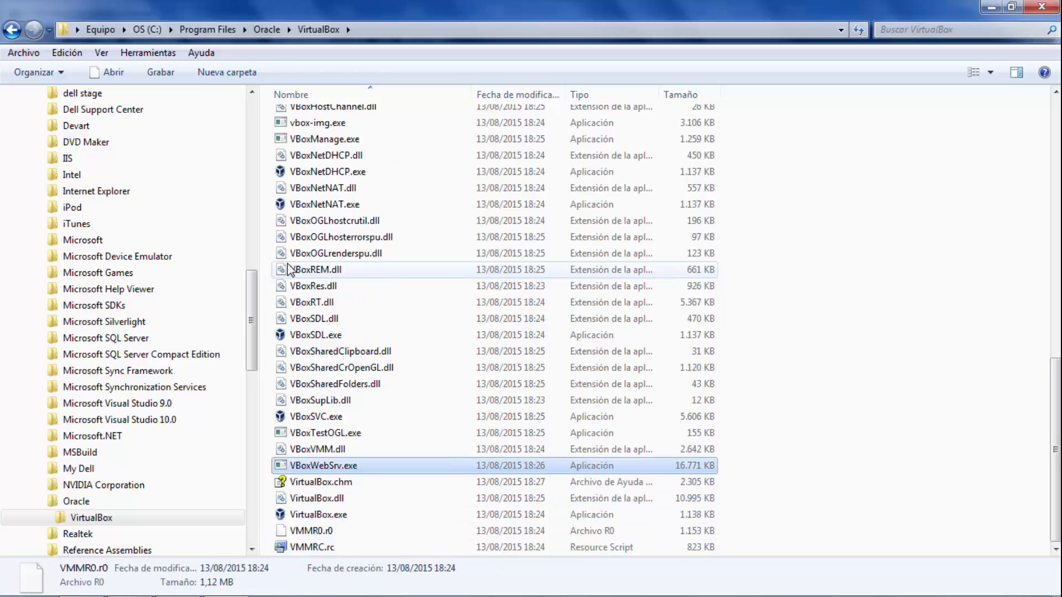
{"action": "key", "text": "Down"}
{"action": "key", "text": "Down"}
{"action": "key", "text": "Down"}
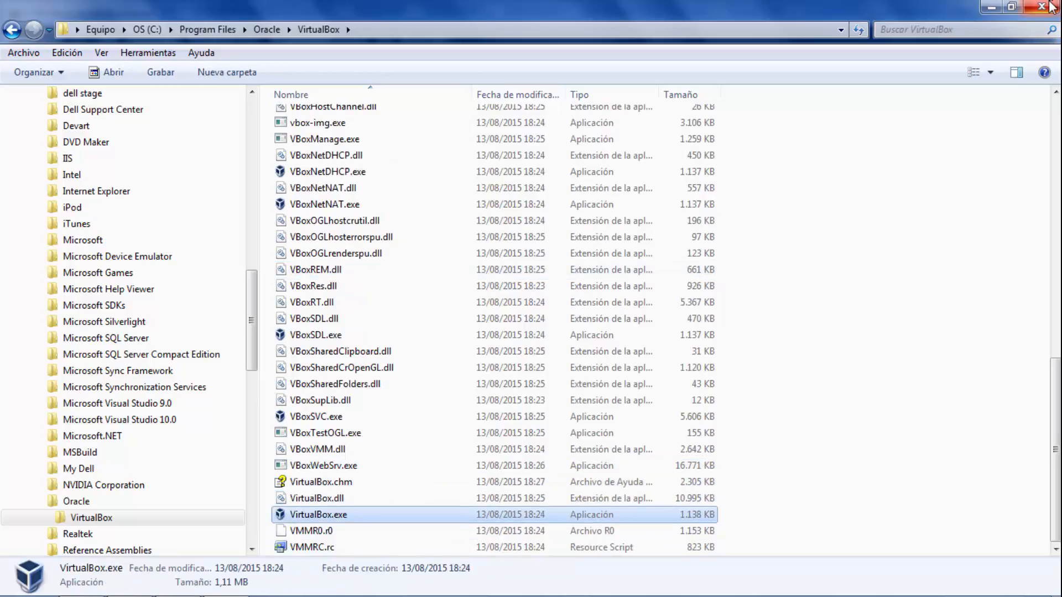
{"action": "double_click", "coordinate": [351, 515]}
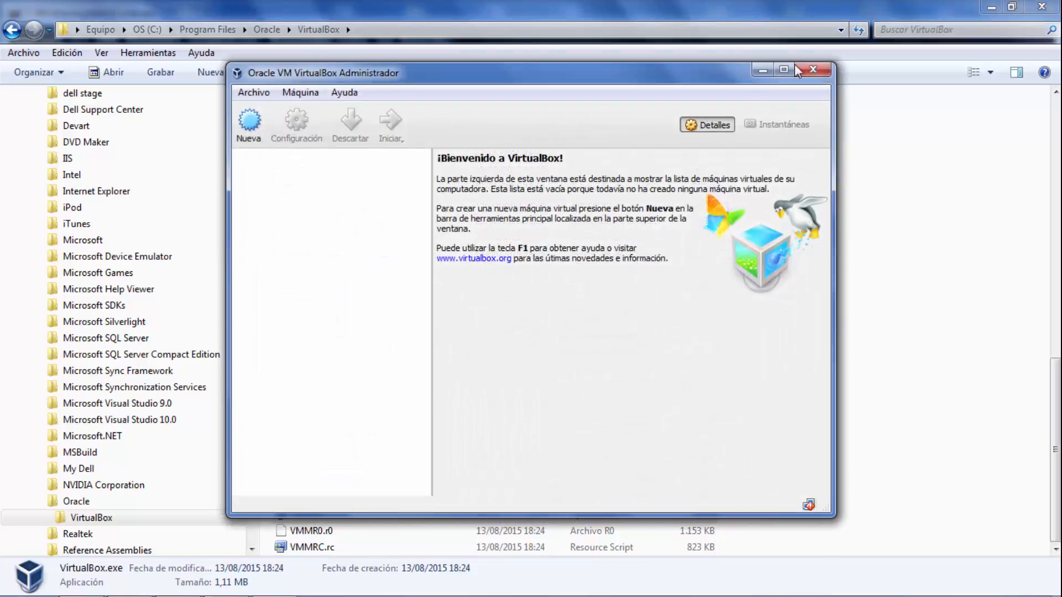
{"action": "left_click", "coordinate": [811, 68]}
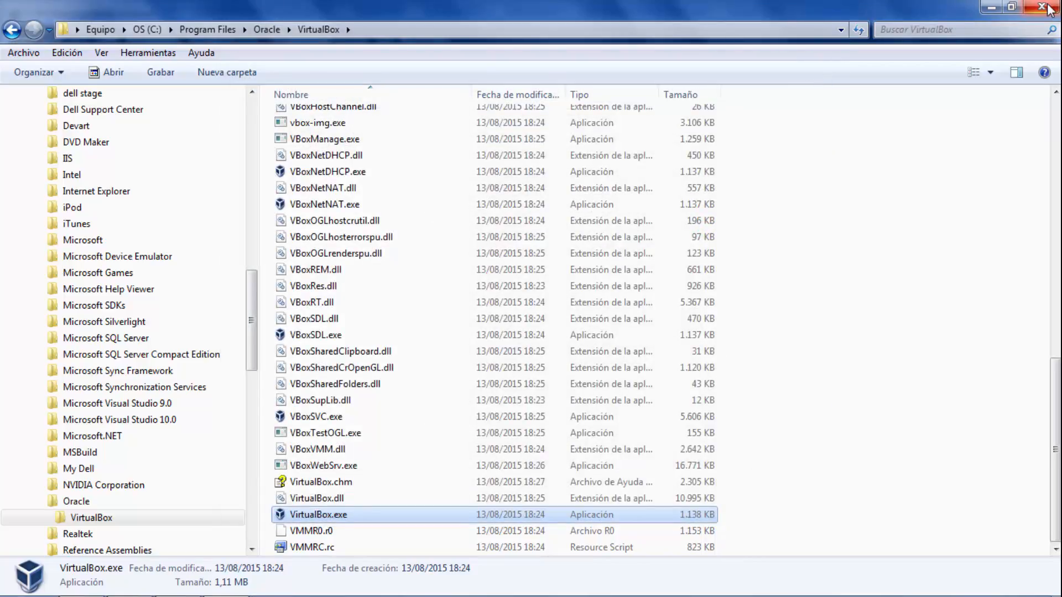
- Close Windows Explorer and end the command prompt session with exit
{"action": "left_click", "coordinate": [1048, 8]}
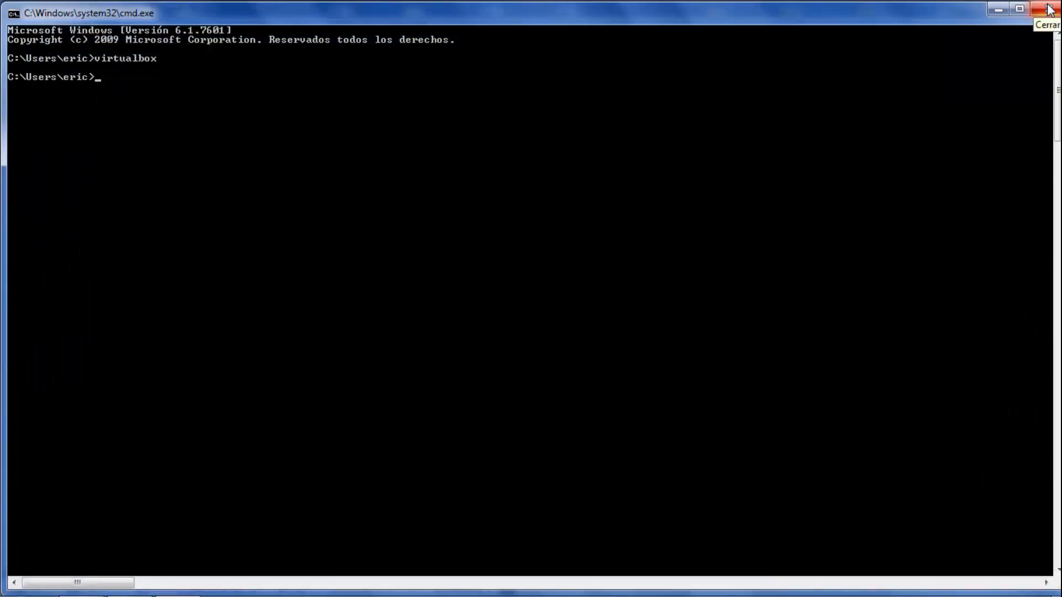
{"action": "type", "text": "exit"}
{"action": "key", "text": "Return"}
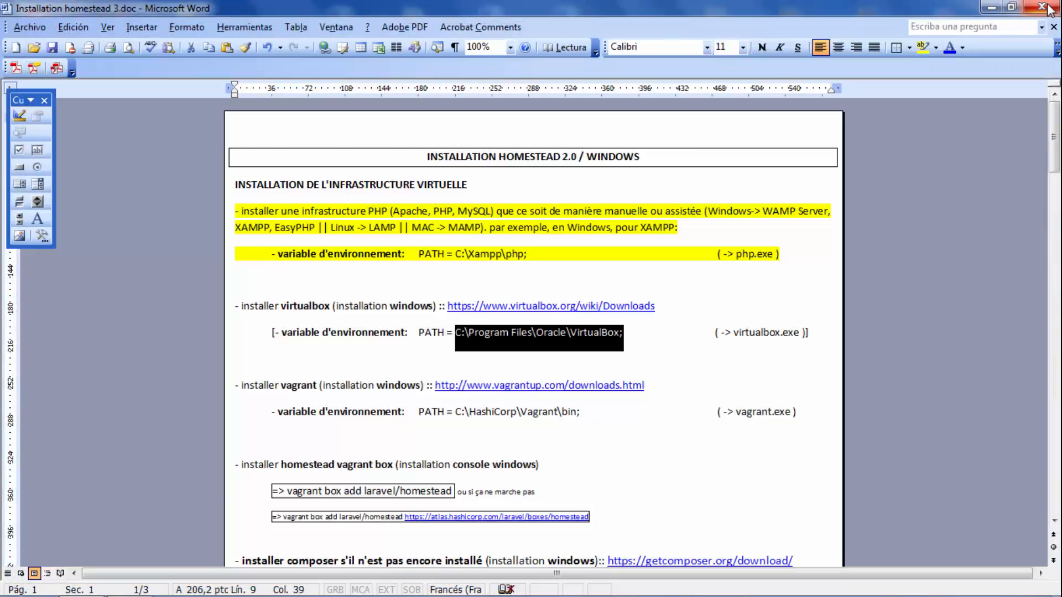
- Highlight the VirtualBox installation and environment variable lines in yellow, and move the cursor to Vagrant's environment variable line
{"action": "key", "text": "Up"}
{"action": "key", "text": "Home"}
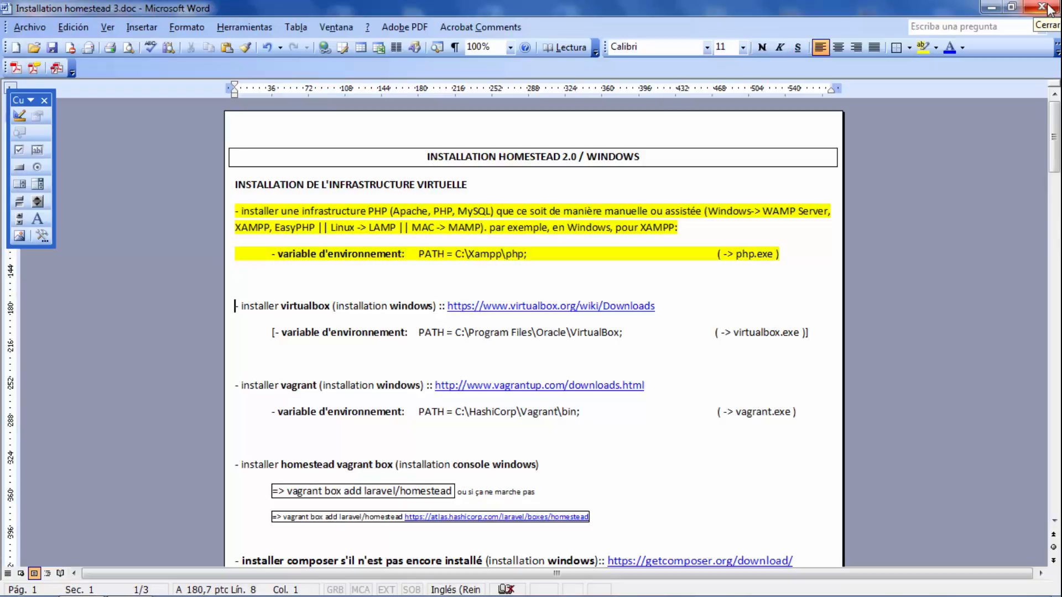
{"action": "key", "text": "shift+Down"}
{"action": "key", "text": "shift+Down"}
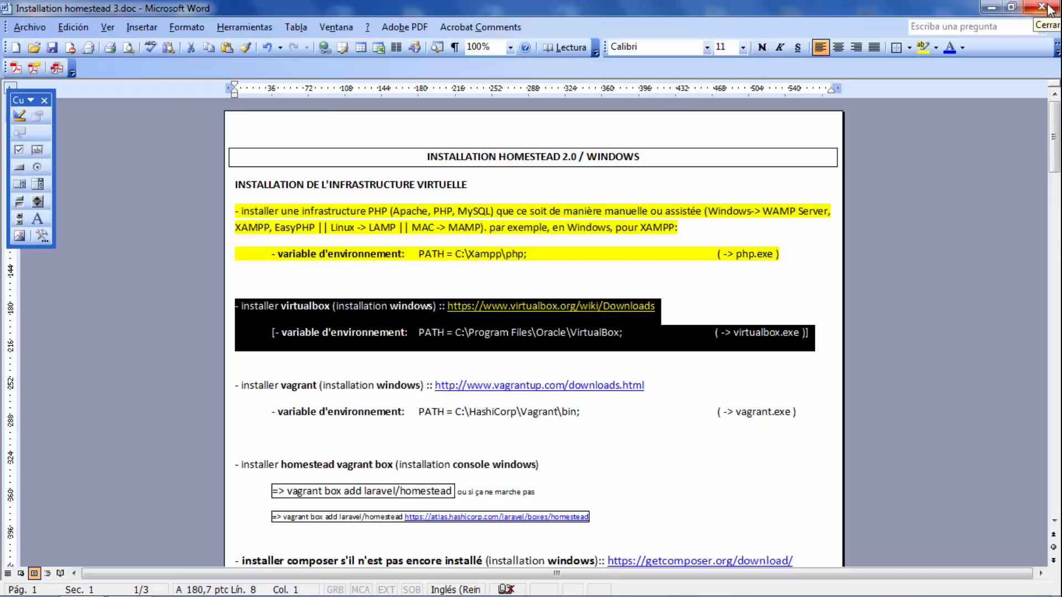
{"action": "left_click", "coordinate": [922, 47]}
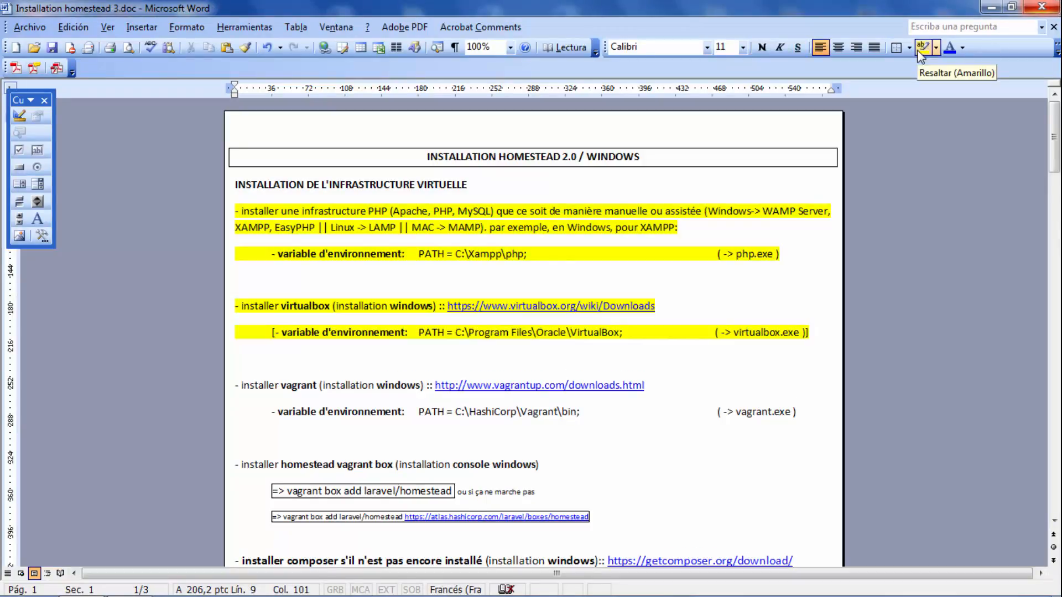
{"action": "key", "text": "Up"}
{"action": "key", "text": "Down"}
{"action": "key", "text": "Down"}
{"action": "key", "text": "Down"}
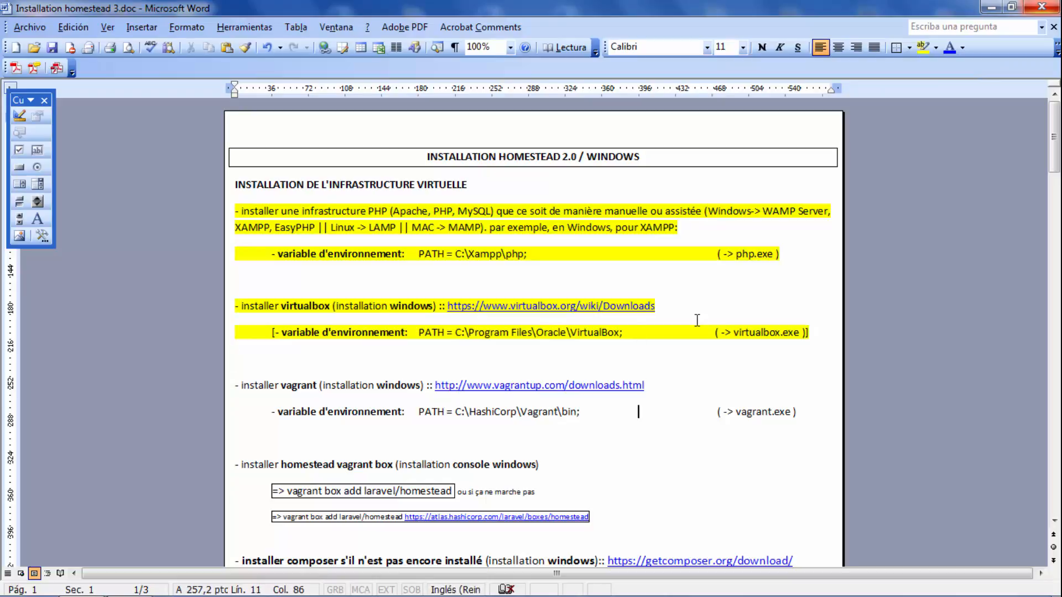